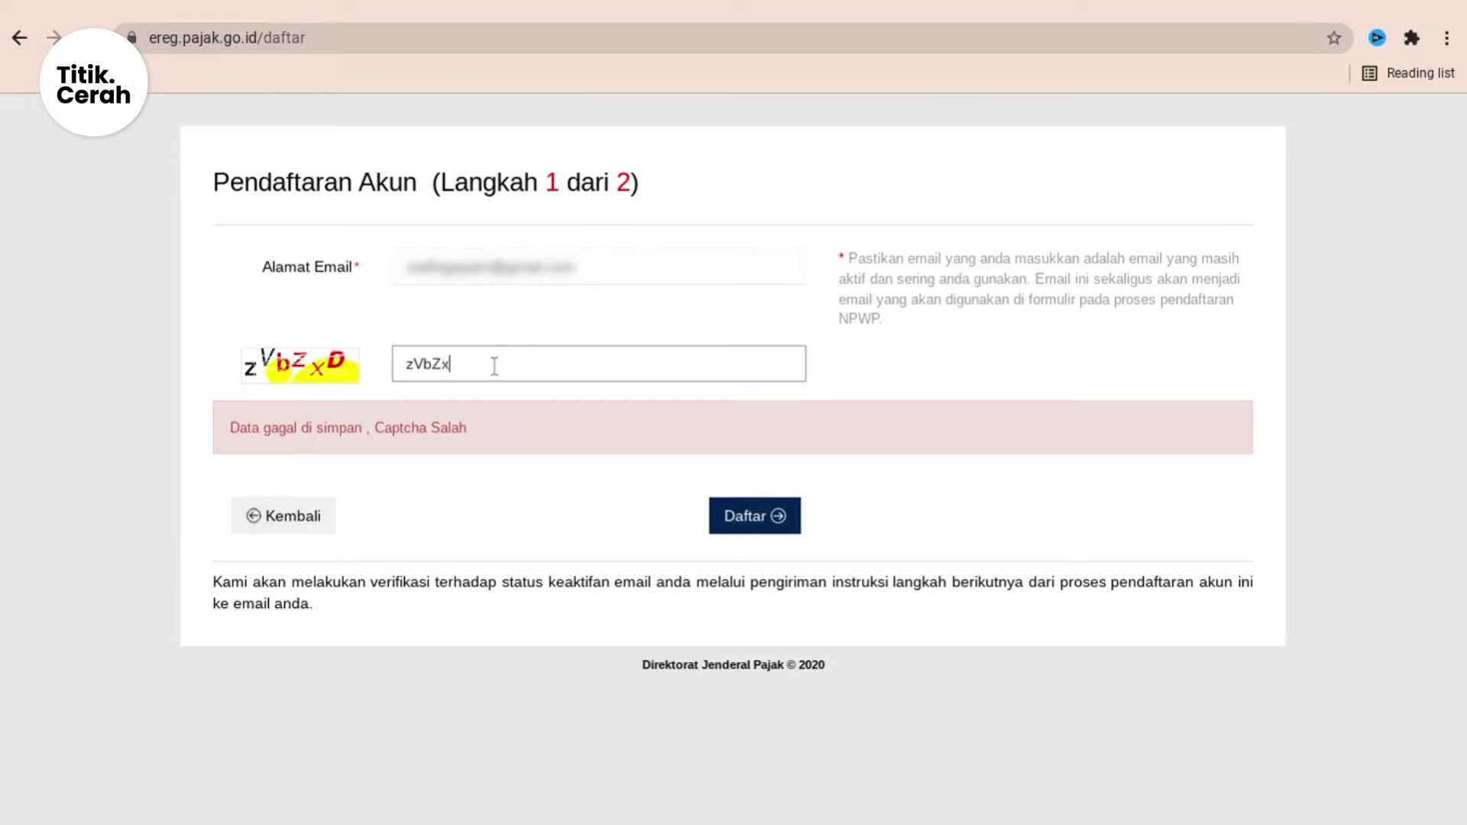
Step: Submit step 1 of the account registration and dismiss the Sukses notice
click(779, 517)
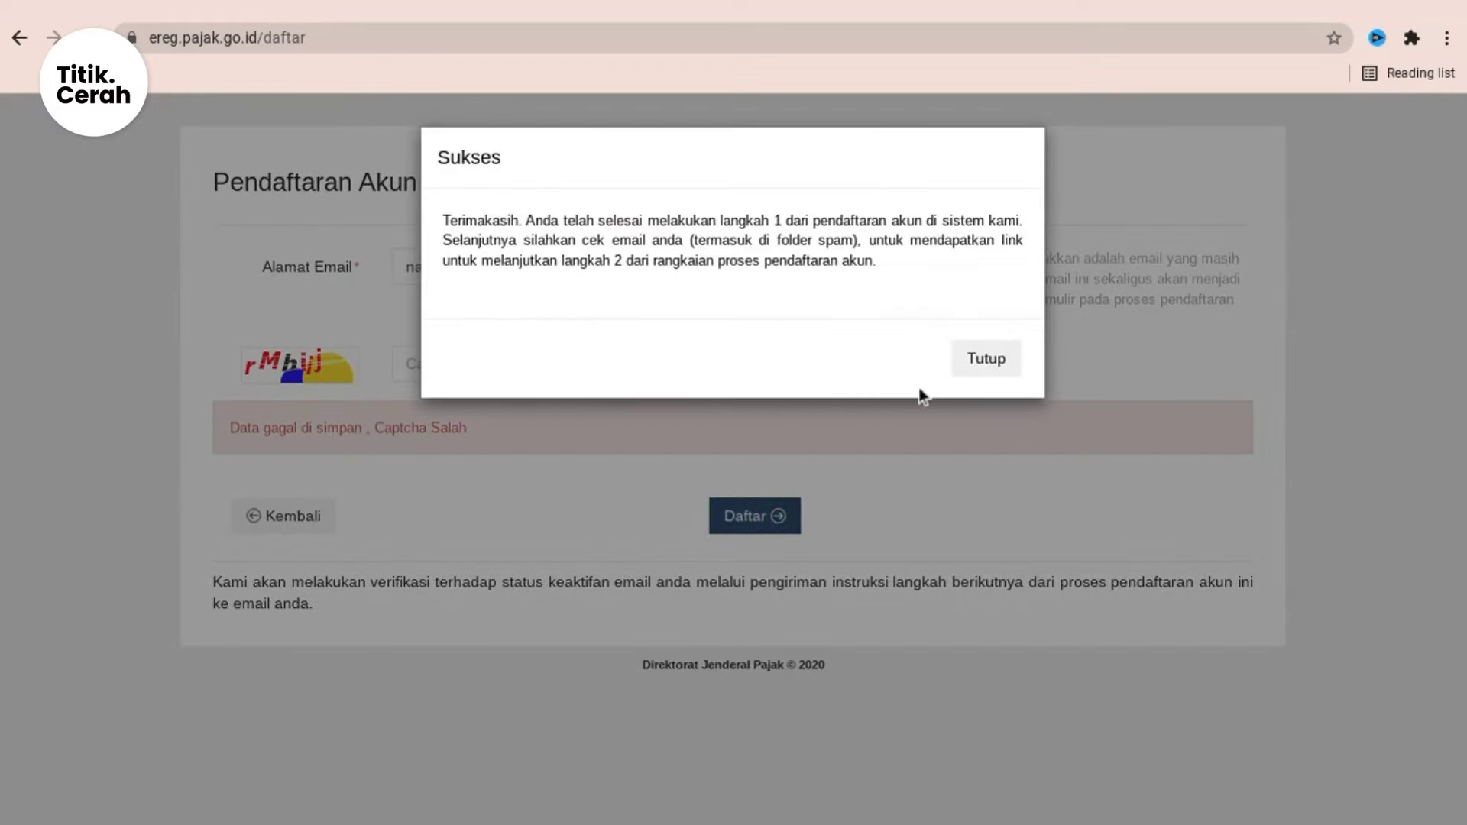
click(980, 360)
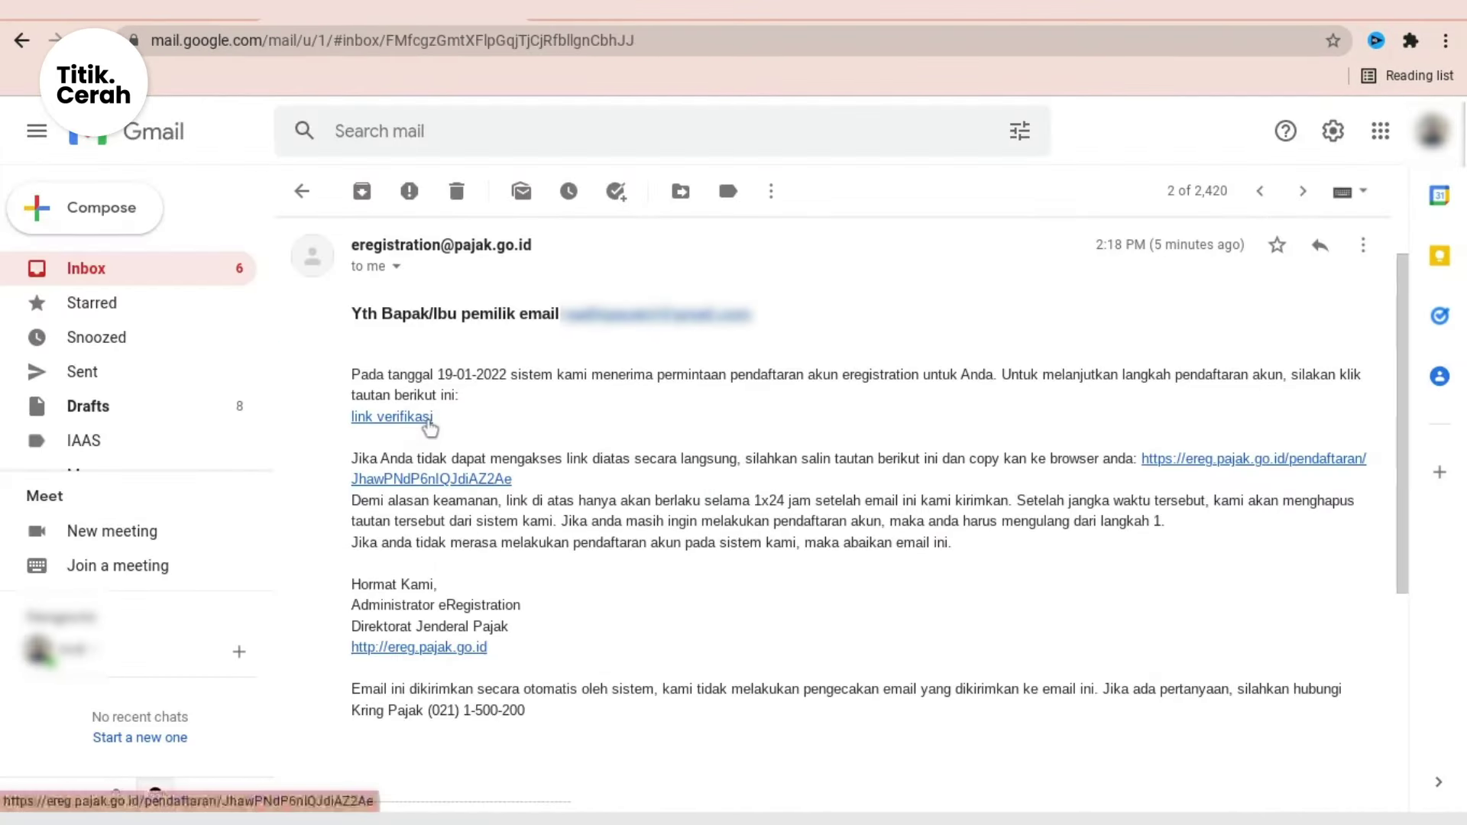
Step: Follow the 'link verifikasi' in the eRegistration email to open step 2
click(426, 420)
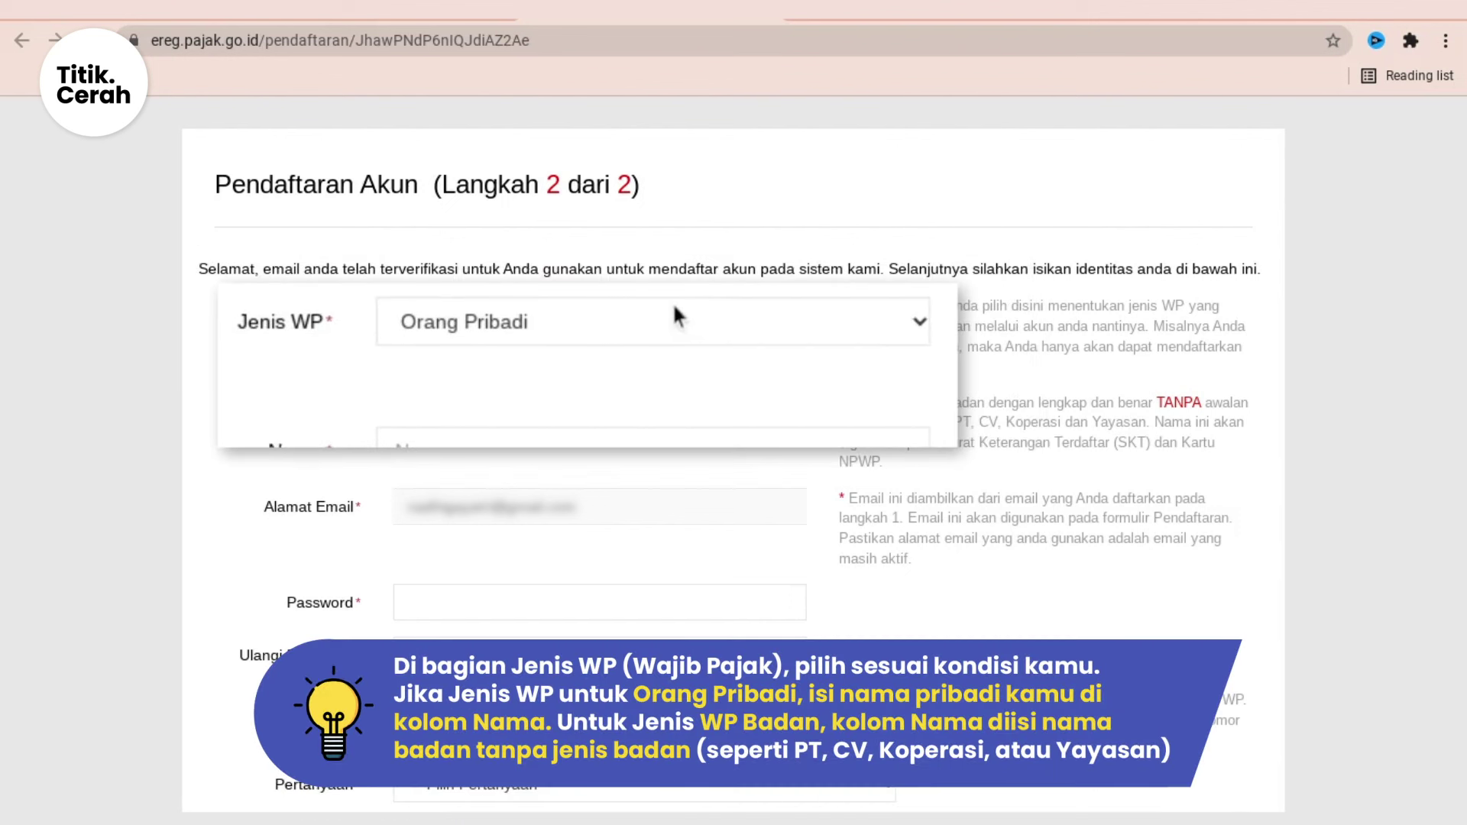
Step: Keep Jenis WP as Orang Pribadi, enter the full name, and set and confirm the password
click(676, 315)
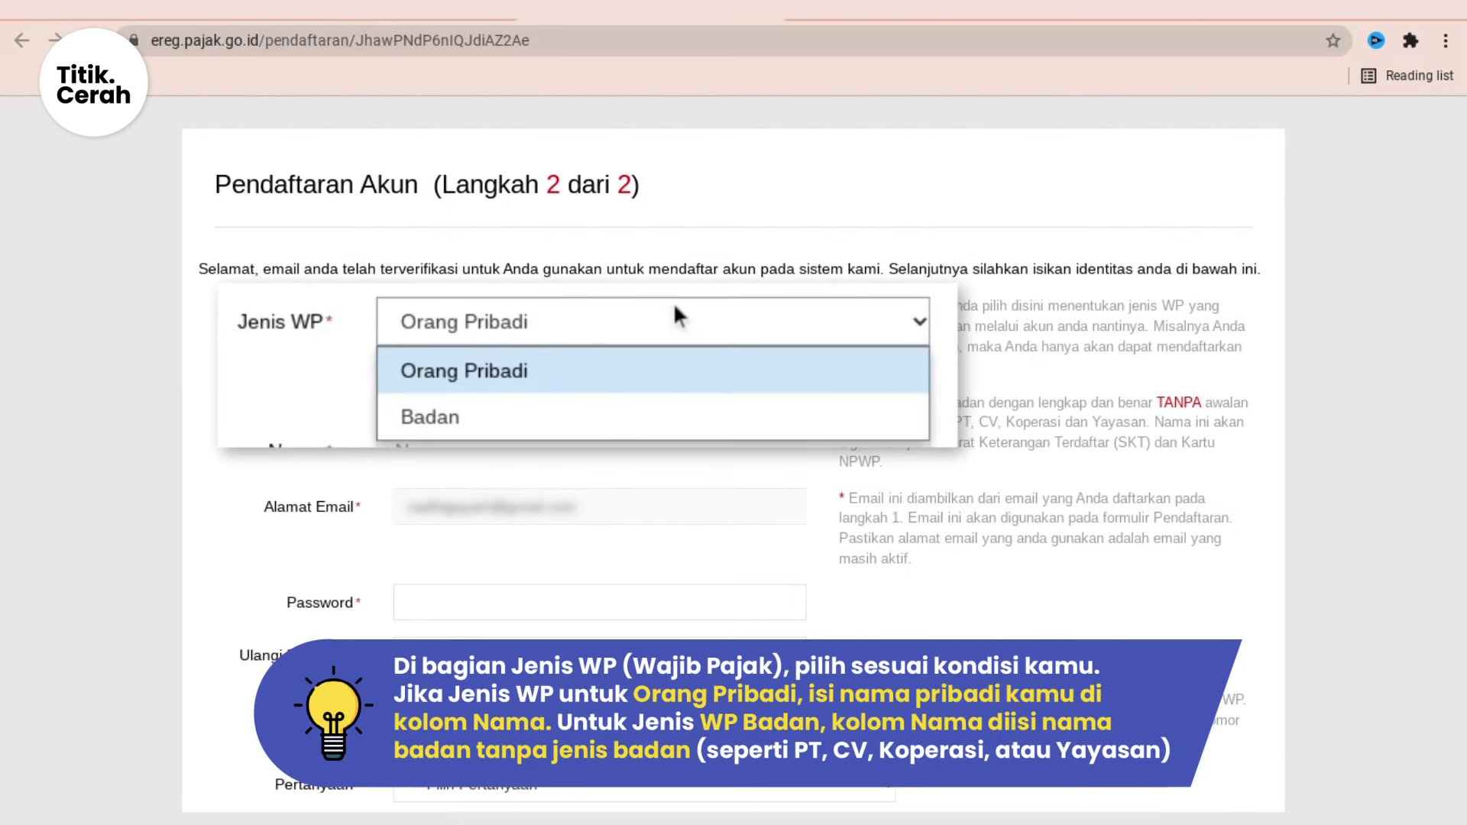
click(657, 371)
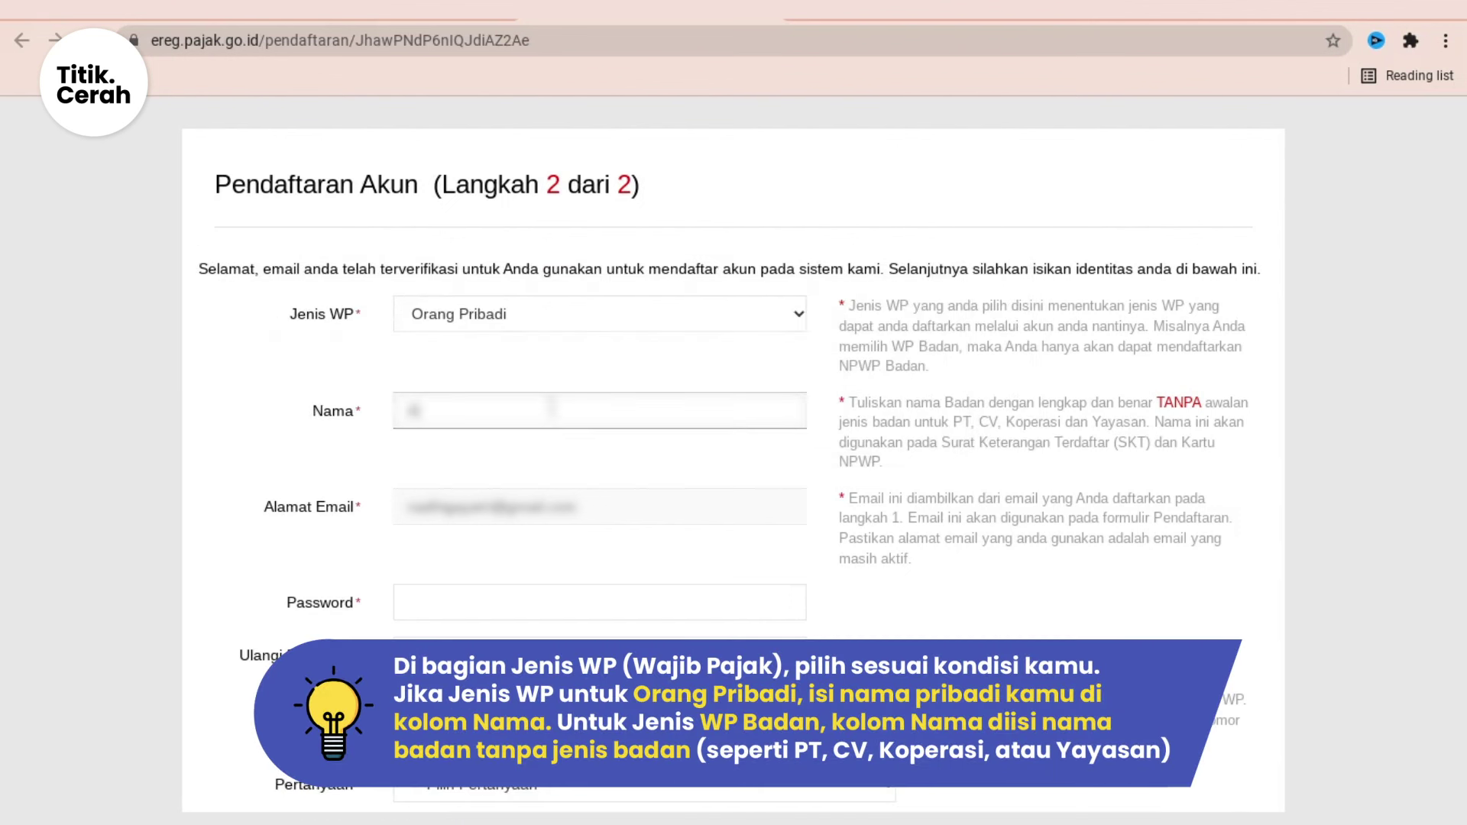
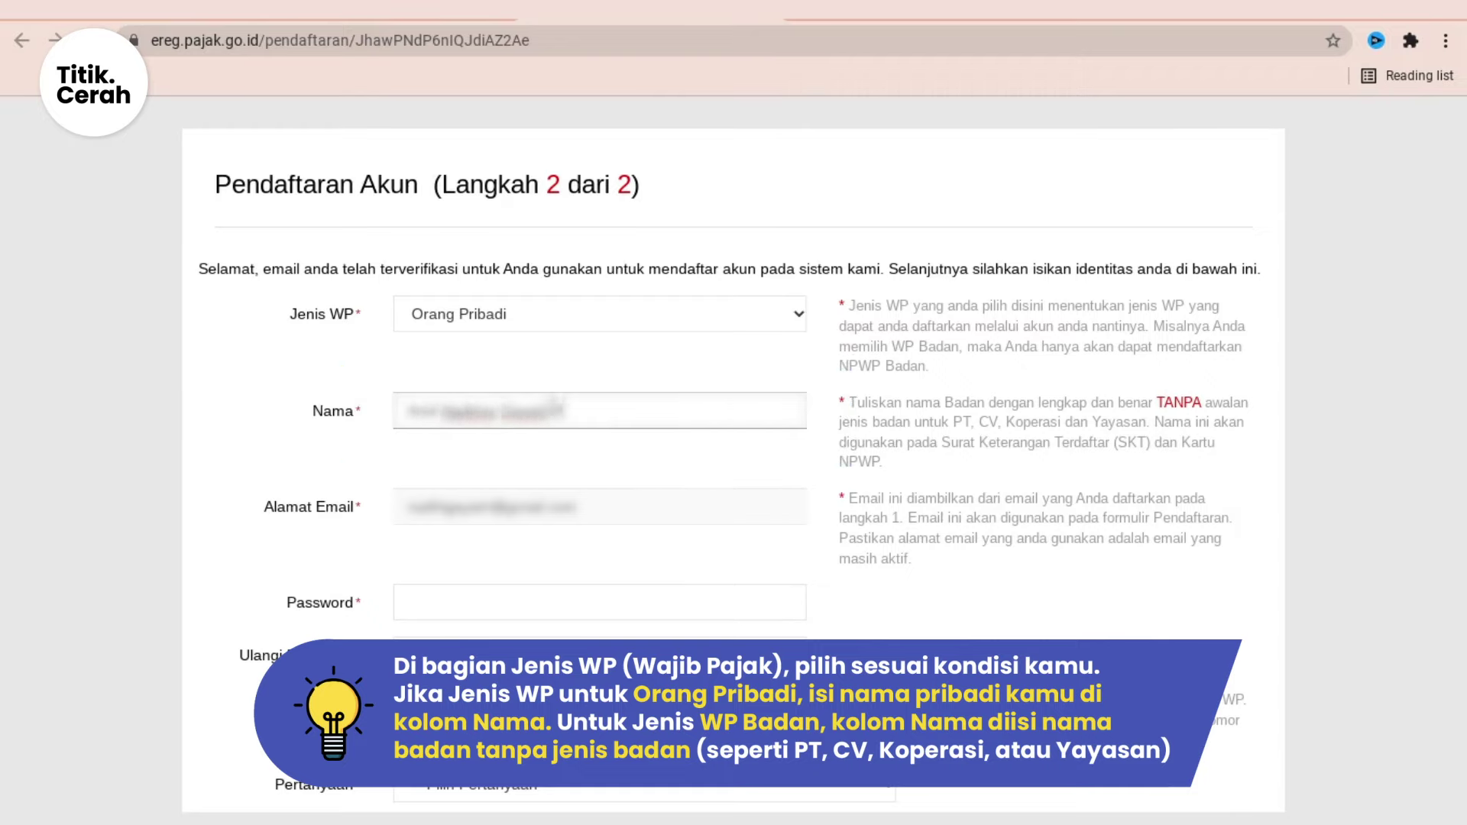
scroll(538, 563, down, 1)
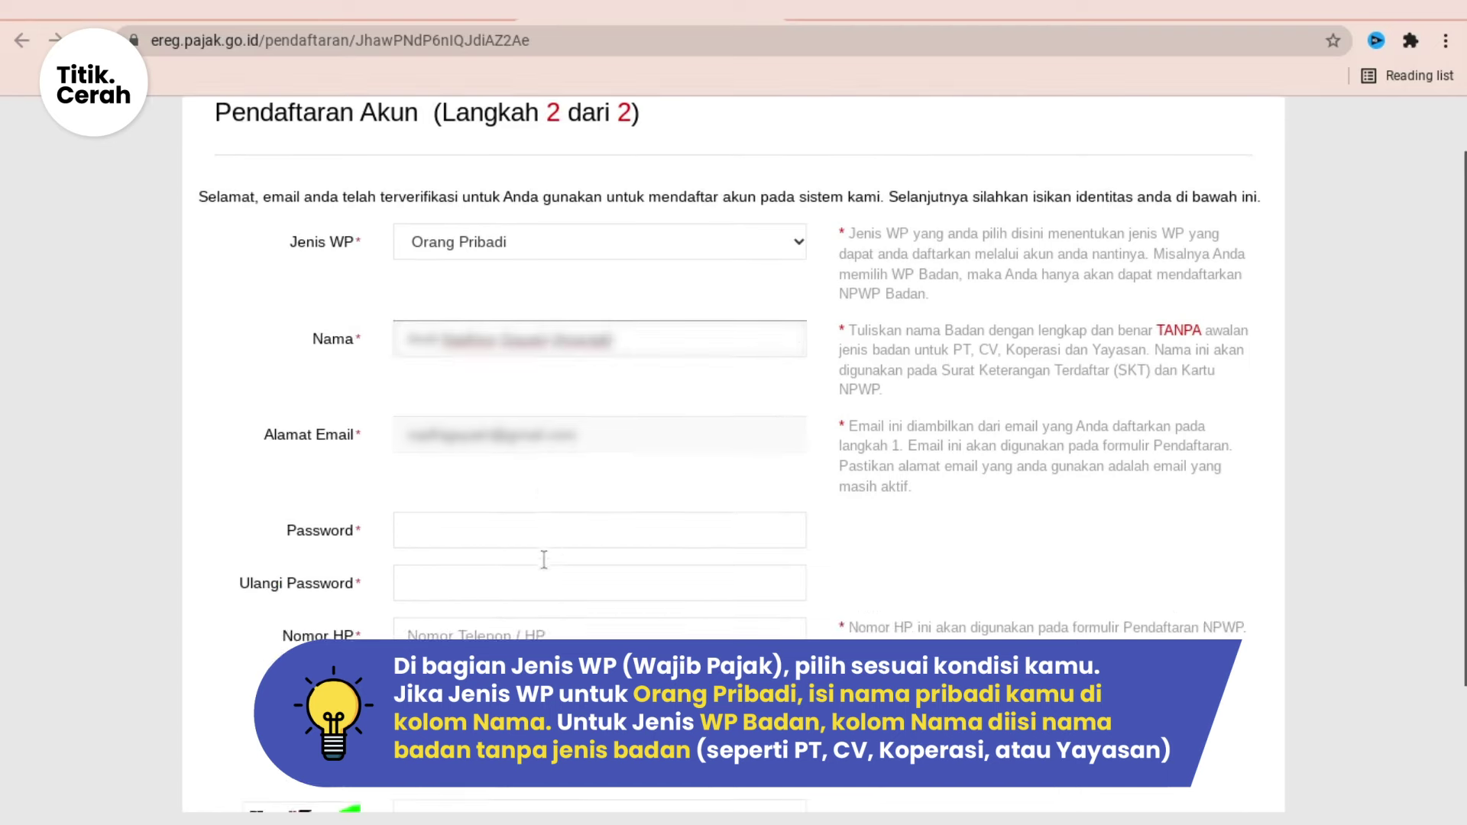
click(539, 533)
text(•••••••••••)
key(Tab)
text(•••••••)
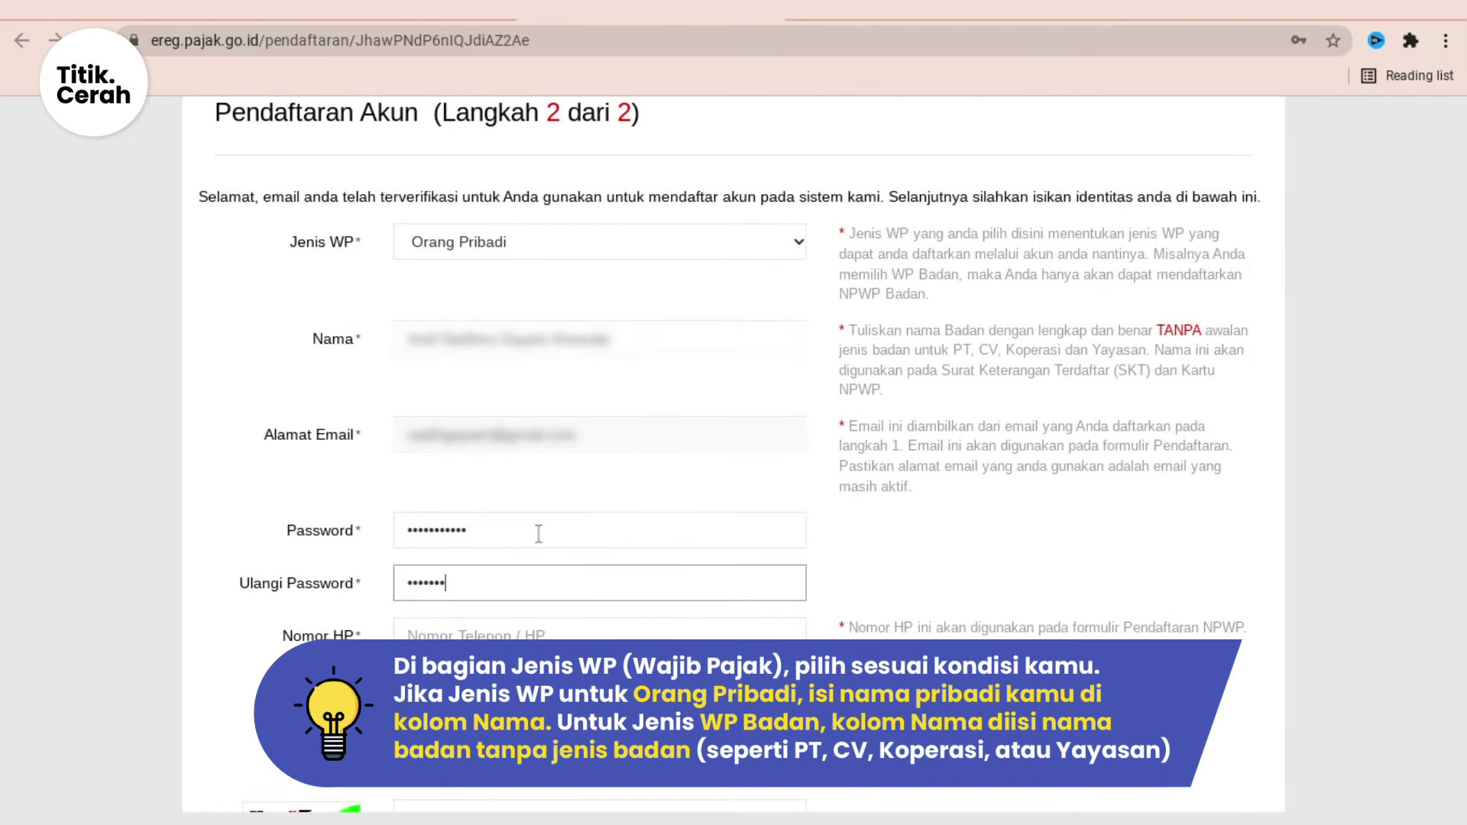
text(••••)
Step: Enter the mobile number, the car/motorbike brand security question and answer, and the captcha
scroll(446, 475, down, 1)
click(650, 559)
text(081234567890)
scroll(837, 509, down, 1)
click(886, 547)
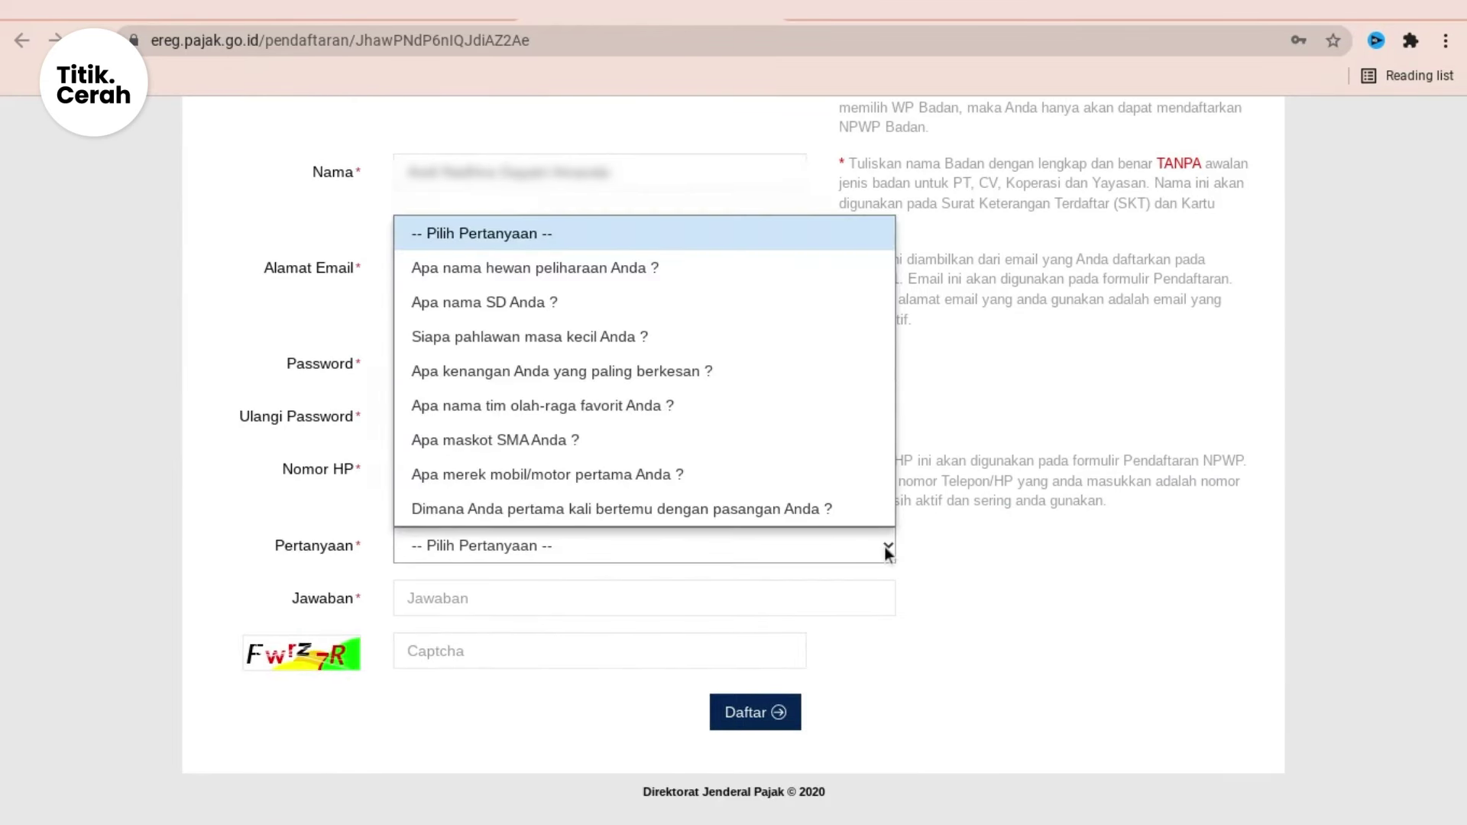
click(767, 473)
click(564, 603)
click(515, 650)
text(Fwrz7R)
Step: Submit step 2, dismiss the success notice, and follow the Gmail activation link
click(778, 712)
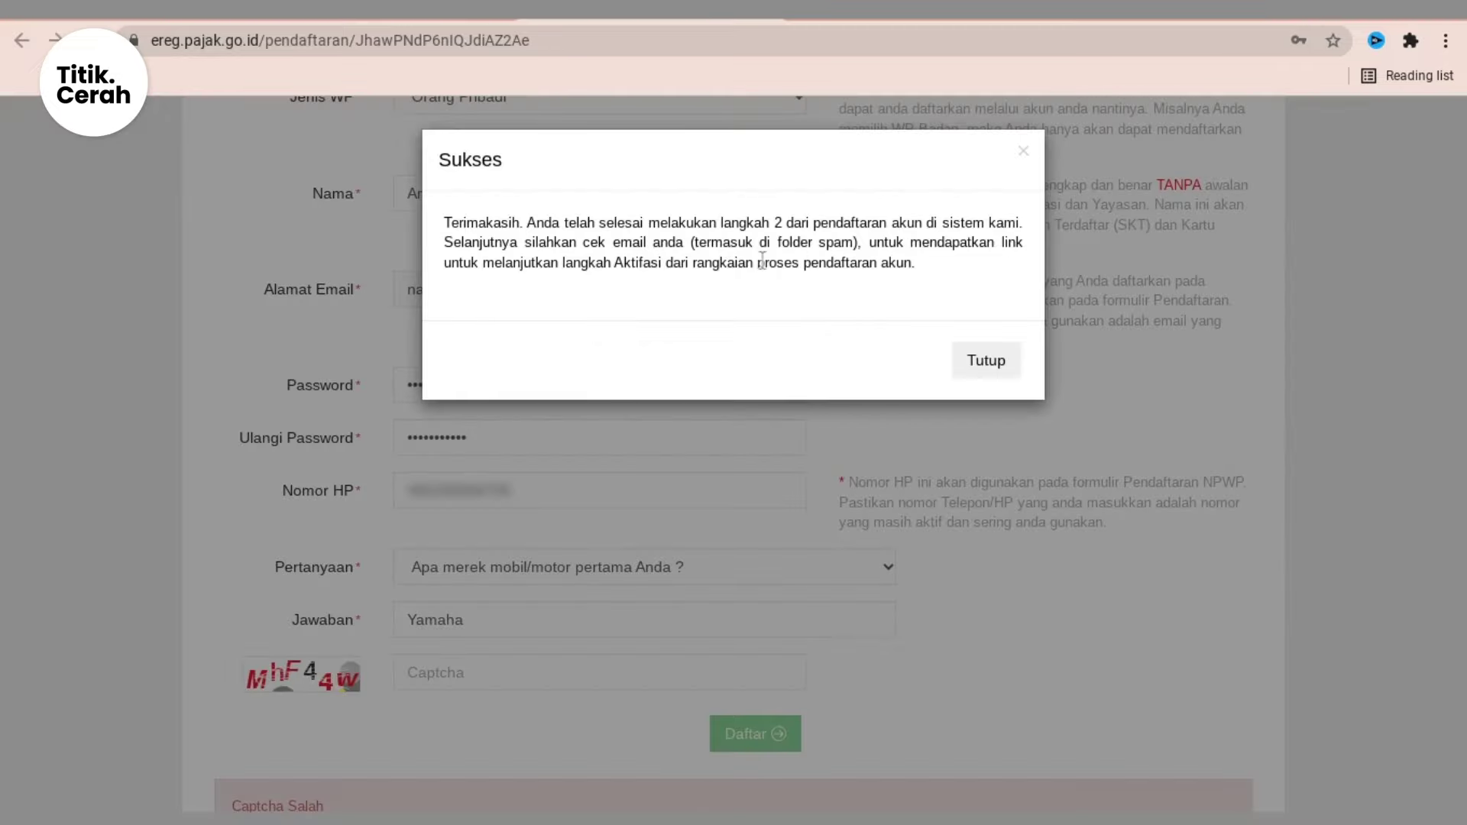
drag(1000, 243, 1016, 262)
click(1000, 362)
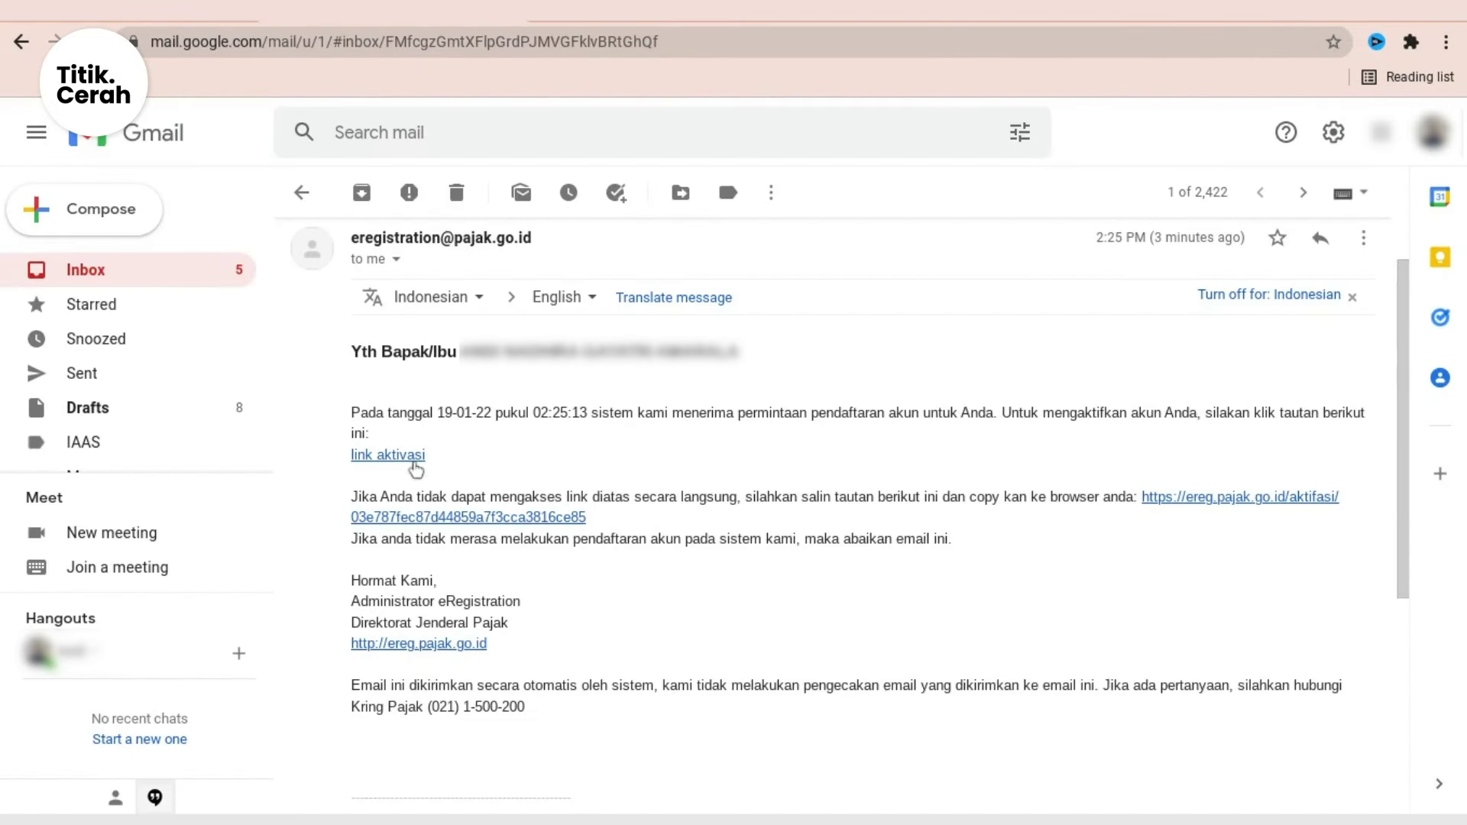
click(386, 456)
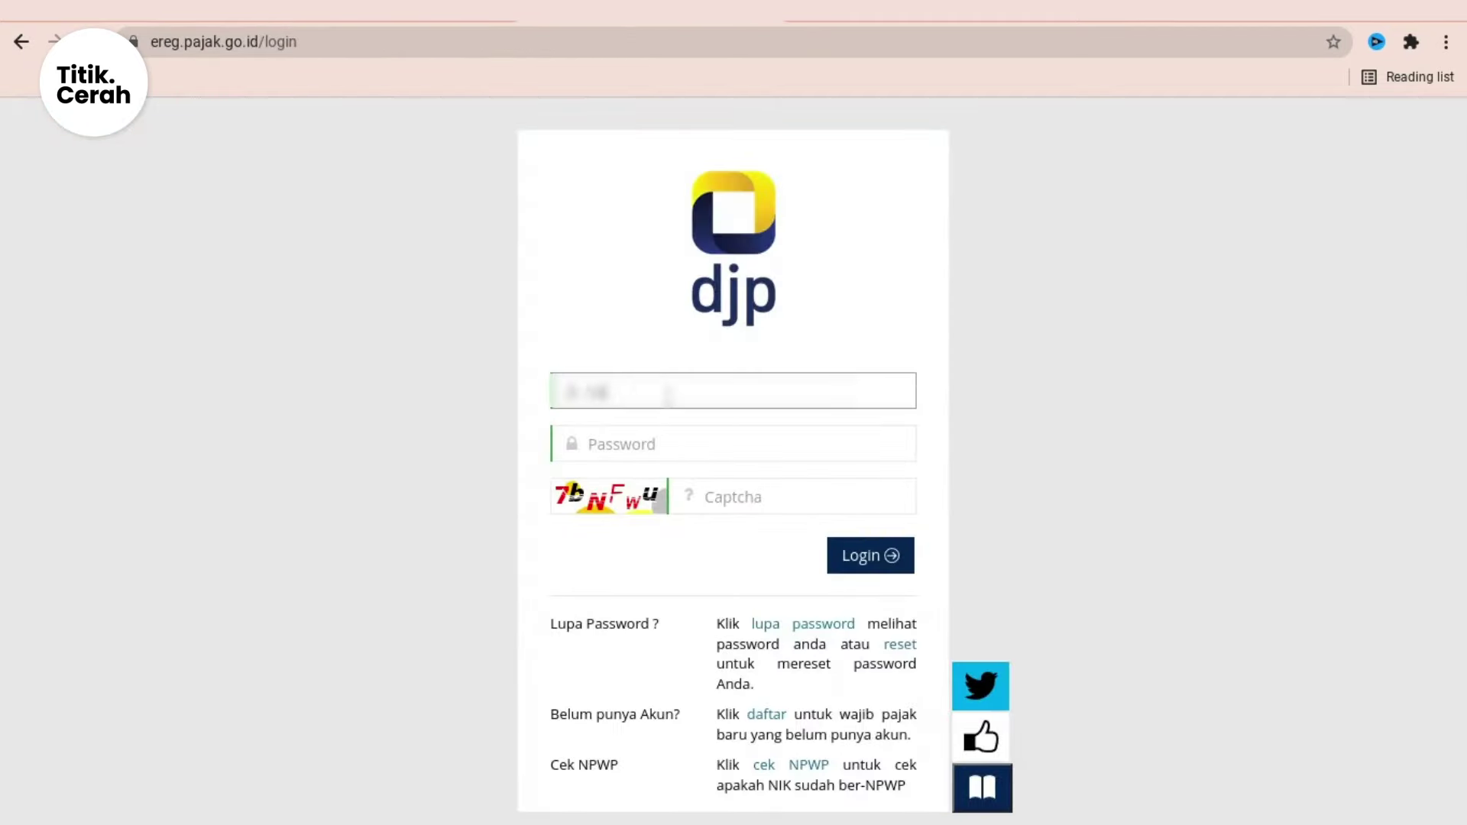
Step: Log in with the account email, password and captcha code
text(@gmail.com)
key(Tab)
text(•••••••••••)
key(Tab)
text(7bNFwu)
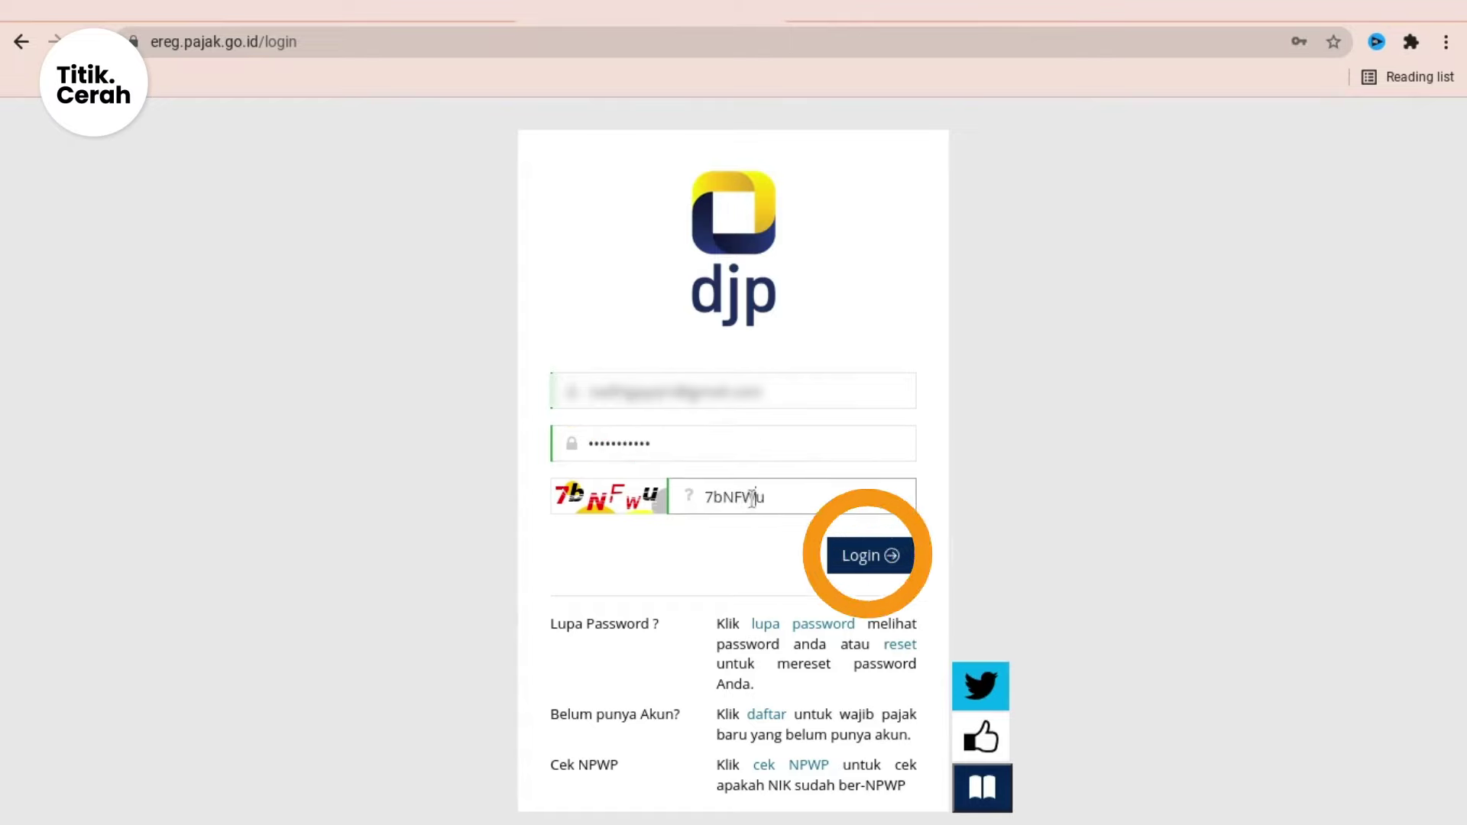
click(868, 554)
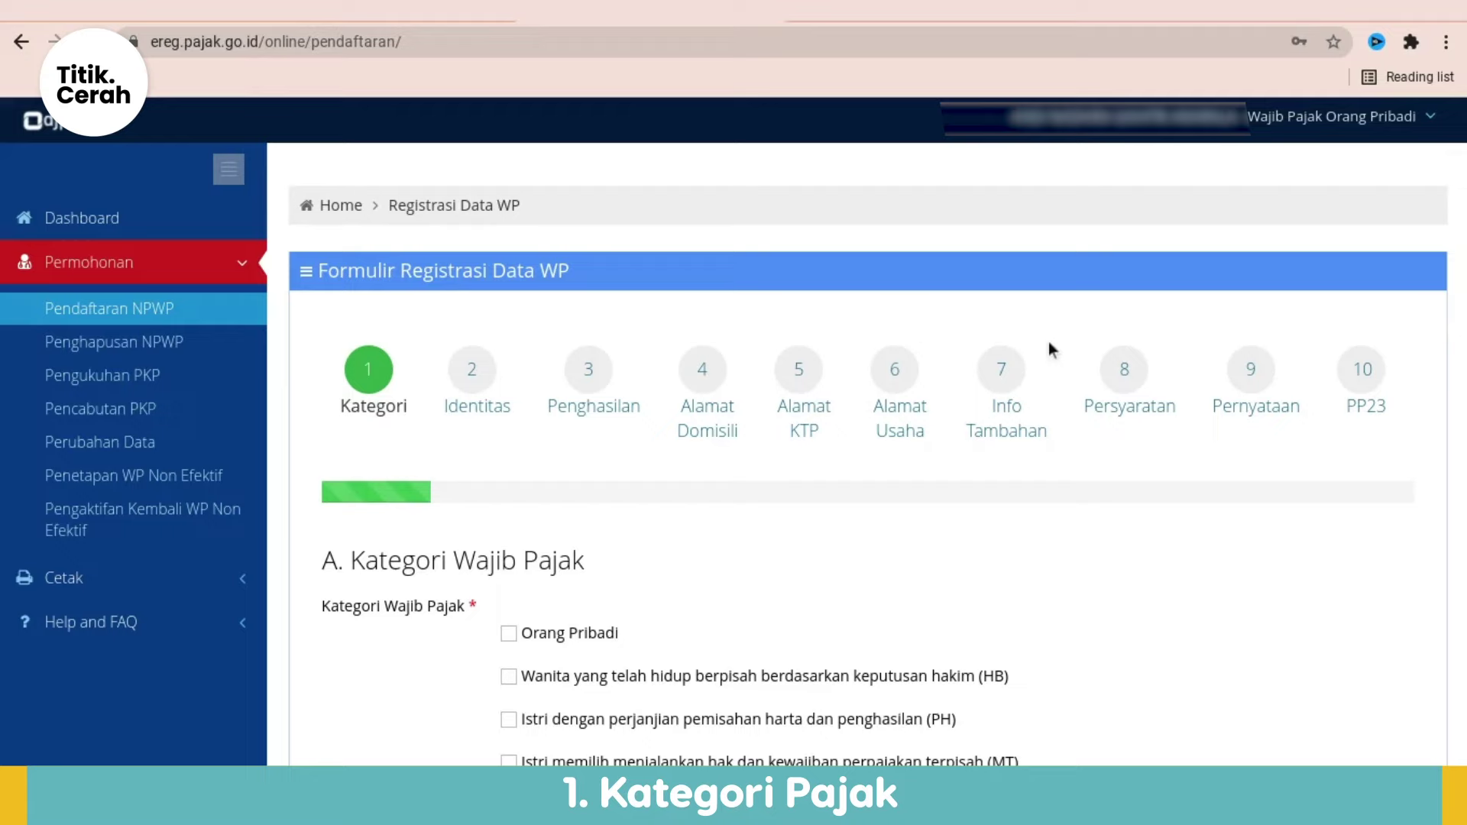
Step: Tick Orang Pribadi under Kategori Wajib Pajak and PUSAT under Status Pusat - Cabang
scroll(1351, 388, down, 2)
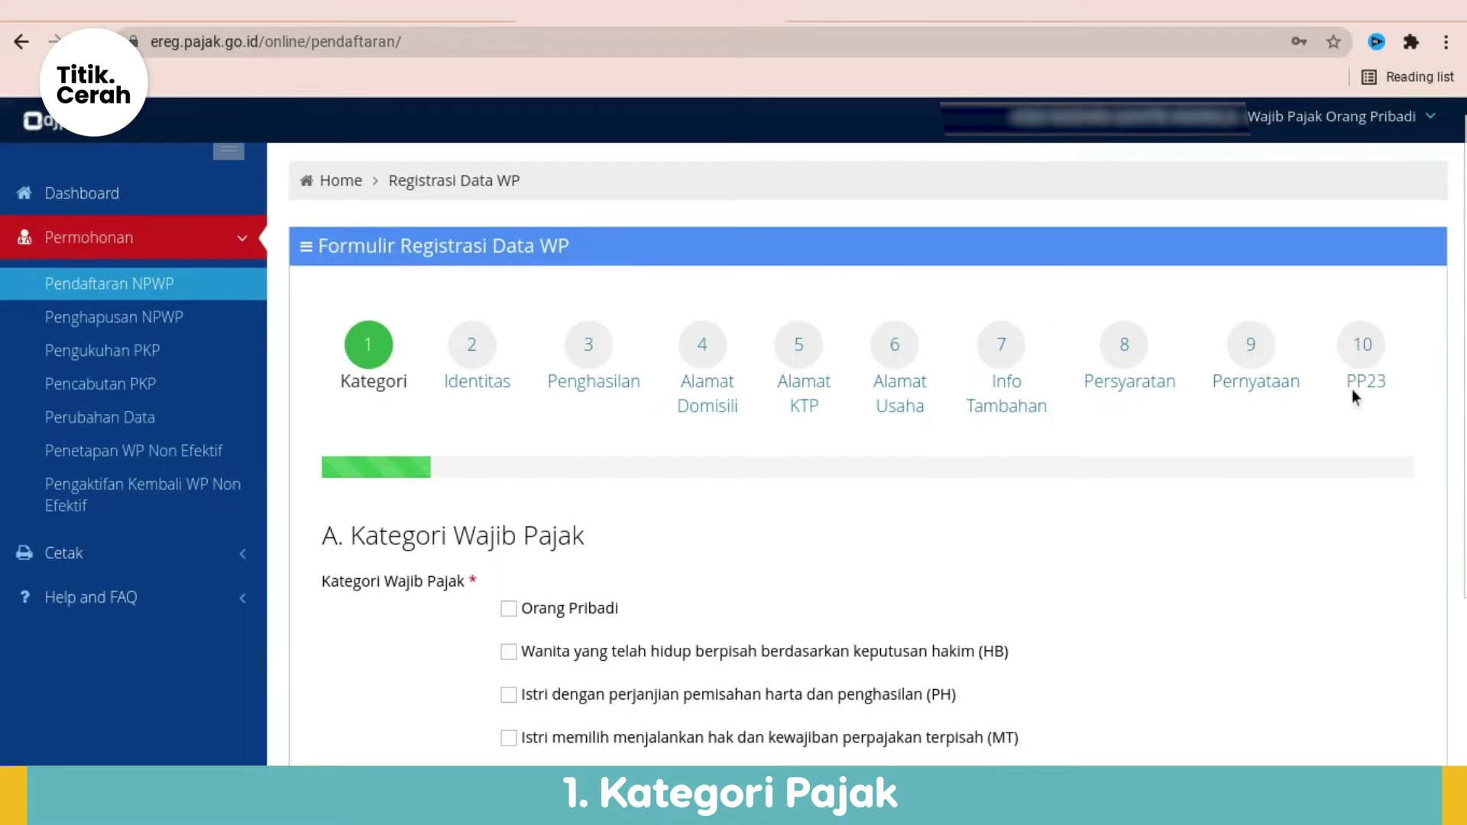
click(508, 470)
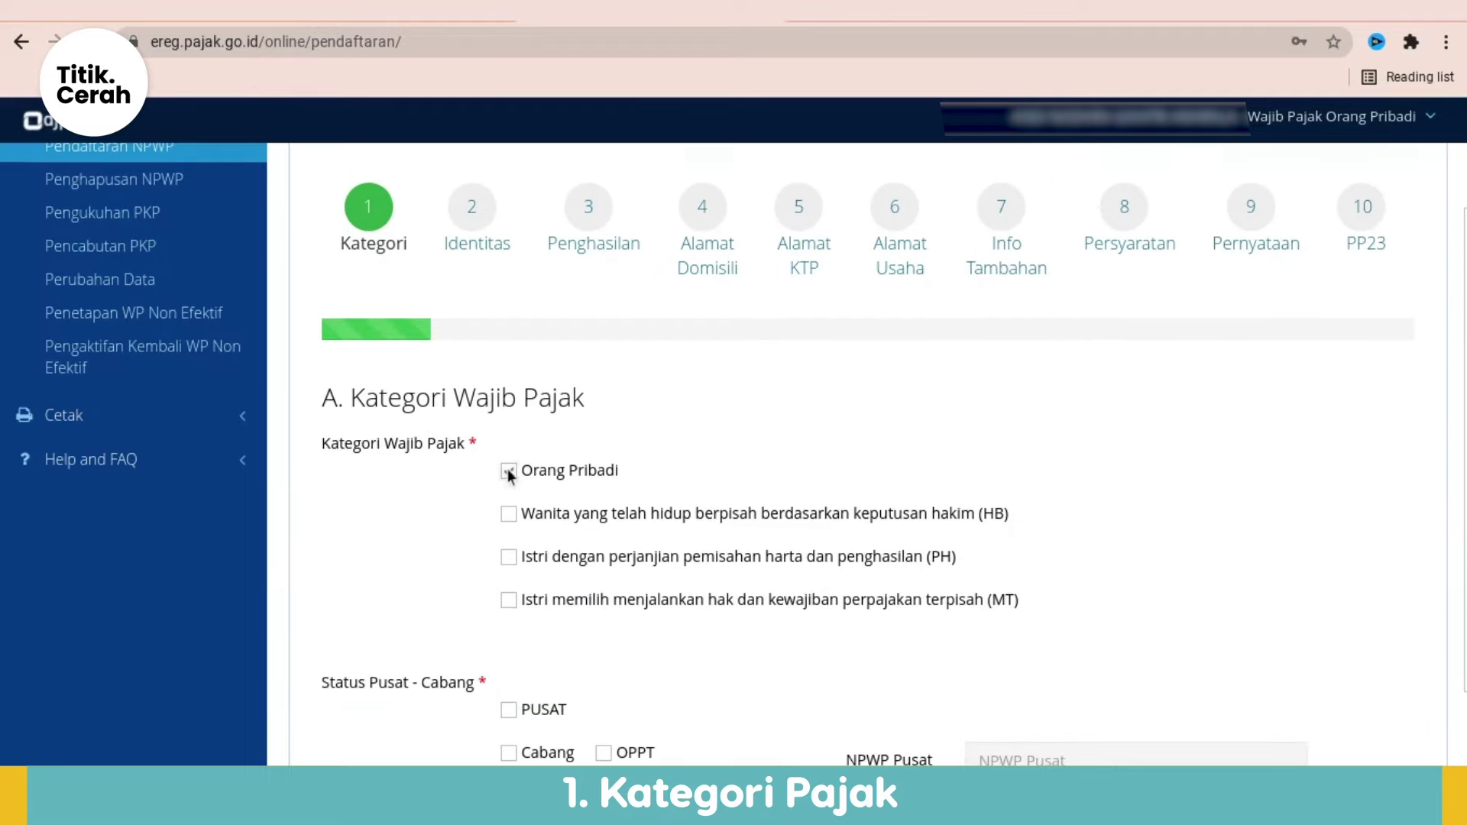
scroll(1208, 438, down, 2)
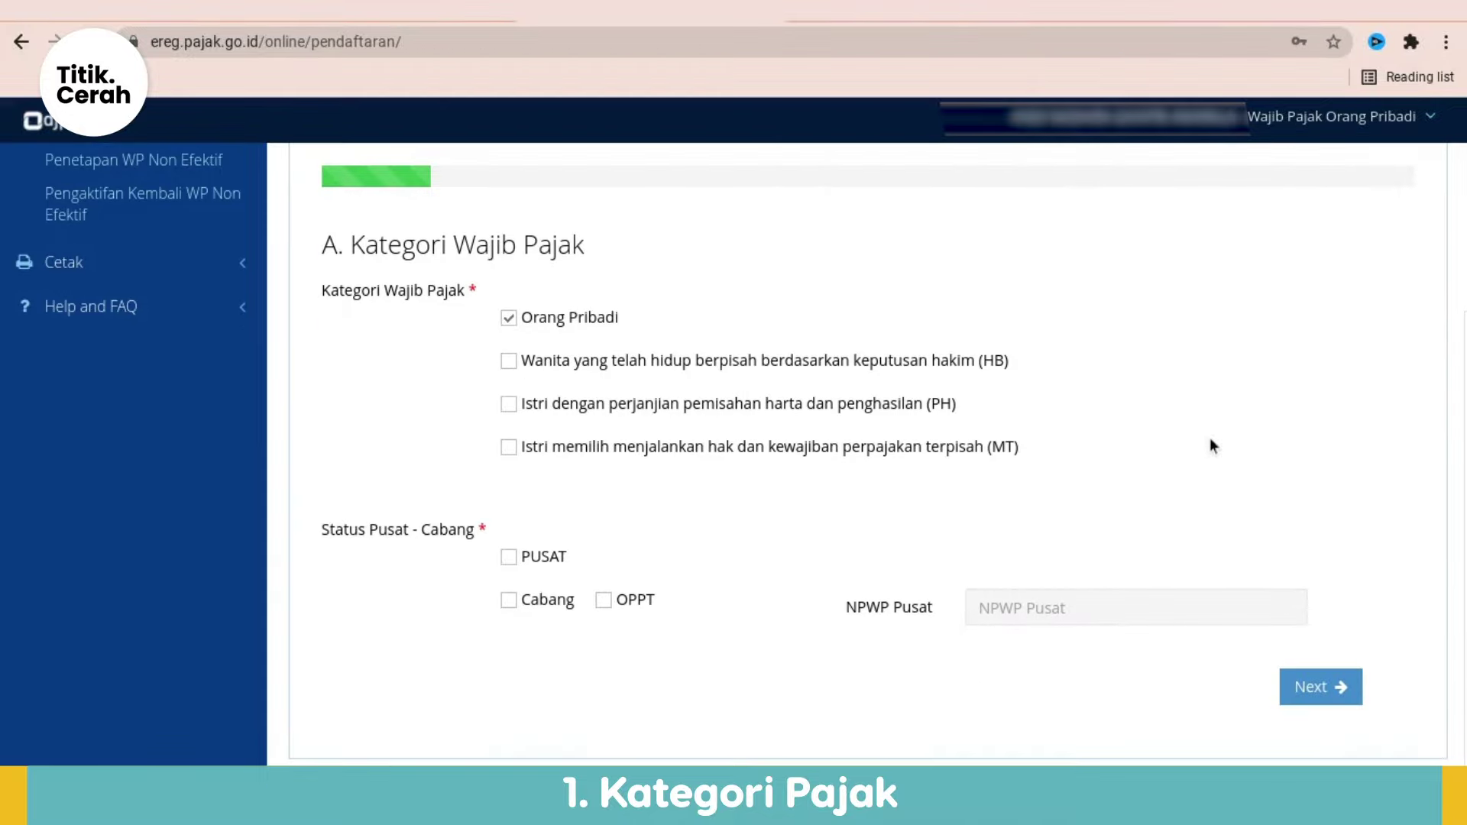
click(514, 558)
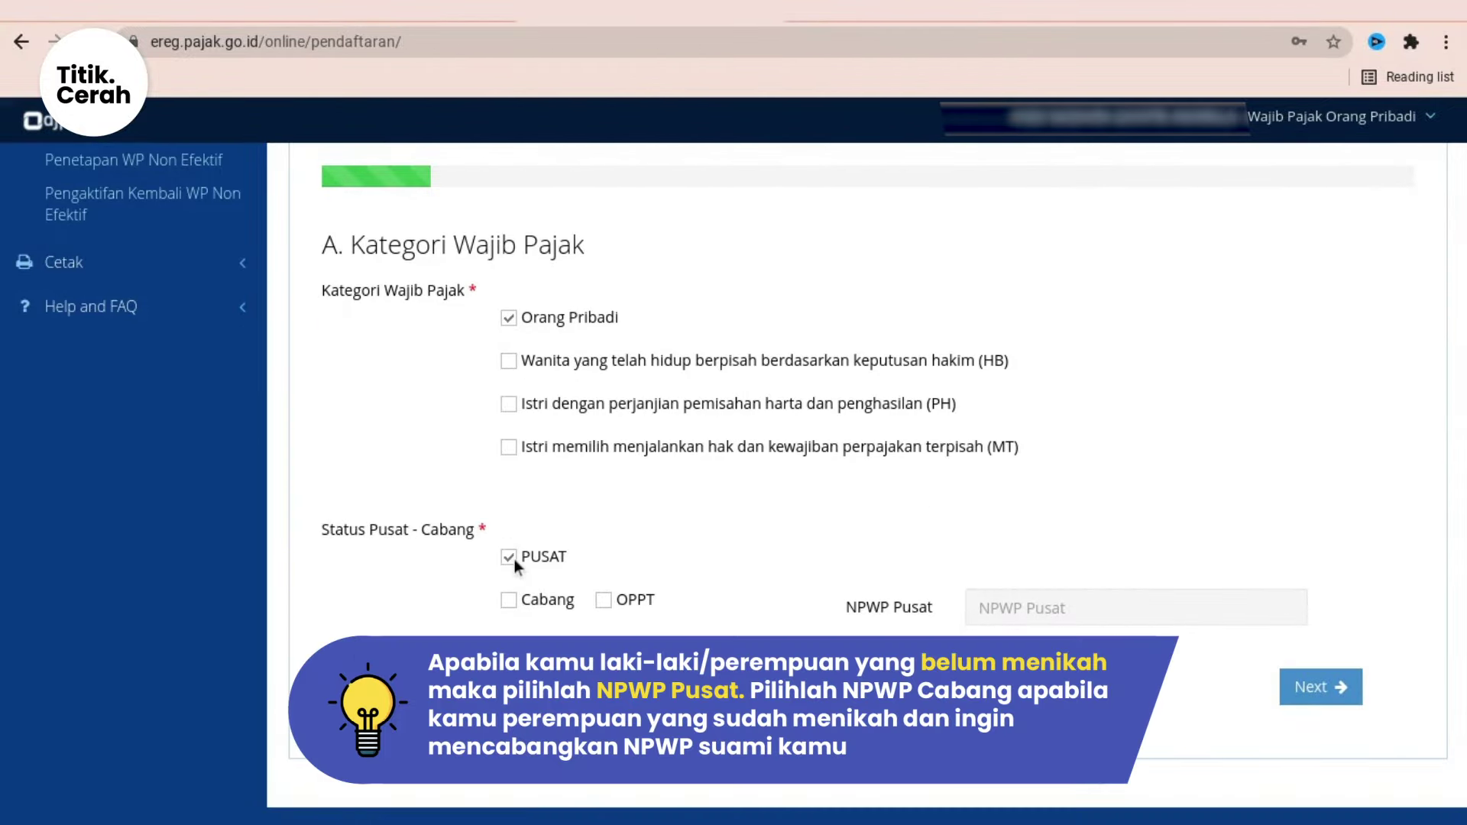
click(515, 559)
Step: On the Identitas step, enter the taxpayer's name and Gelar Belakang S.P
click(1316, 685)
click(740, 510)
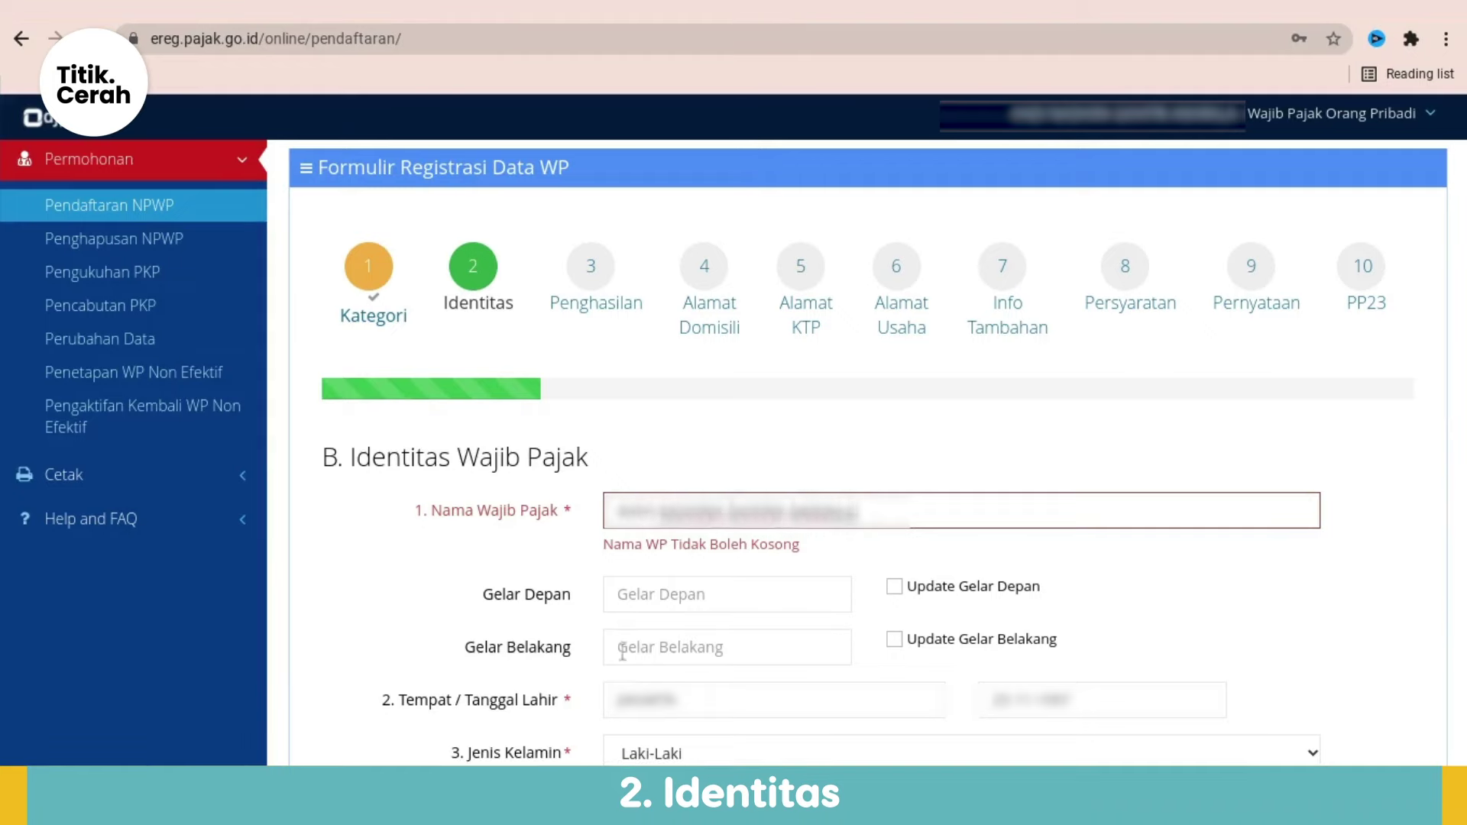
click(623, 651)
text(S.P)
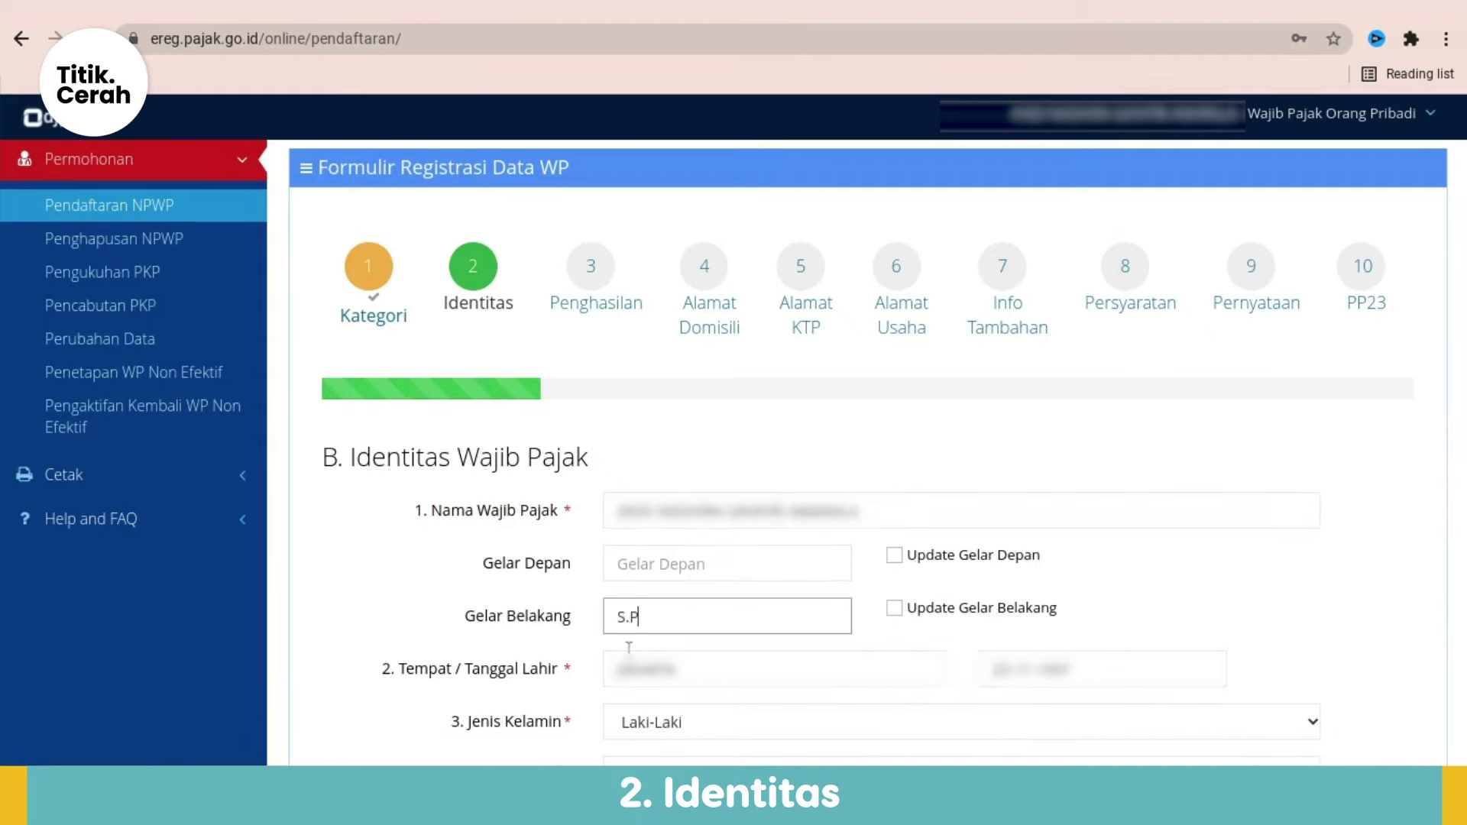
key(Tab)
Step: Set the birth date, gender Perempuan and status Belum Kawin, then validate the identity data
click(1090, 670)
scroll(1093, 672, down, 2)
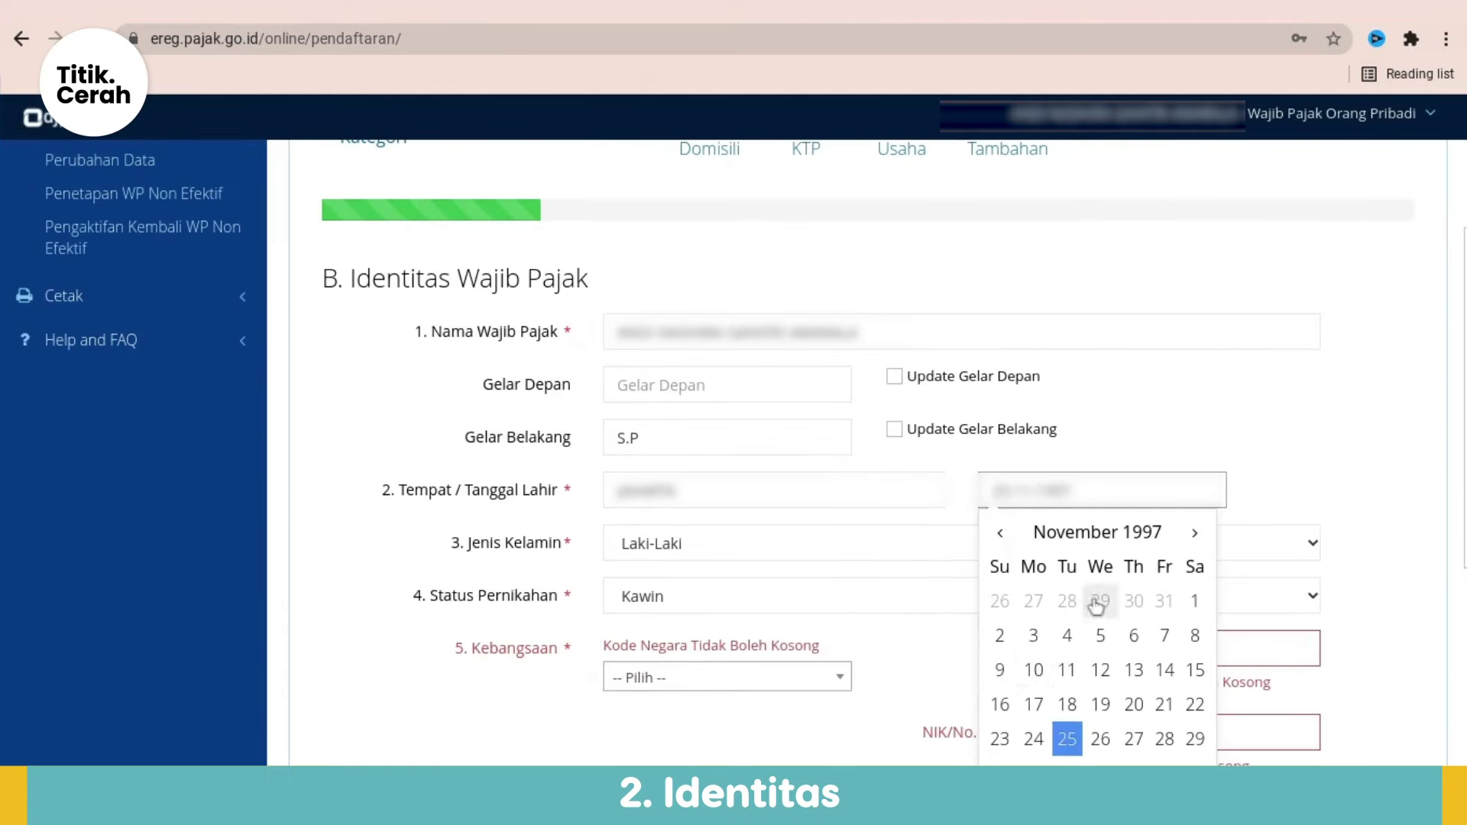
click(1097, 602)
click(722, 535)
click(736, 611)
click(736, 603)
click(726, 662)
click(736, 596)
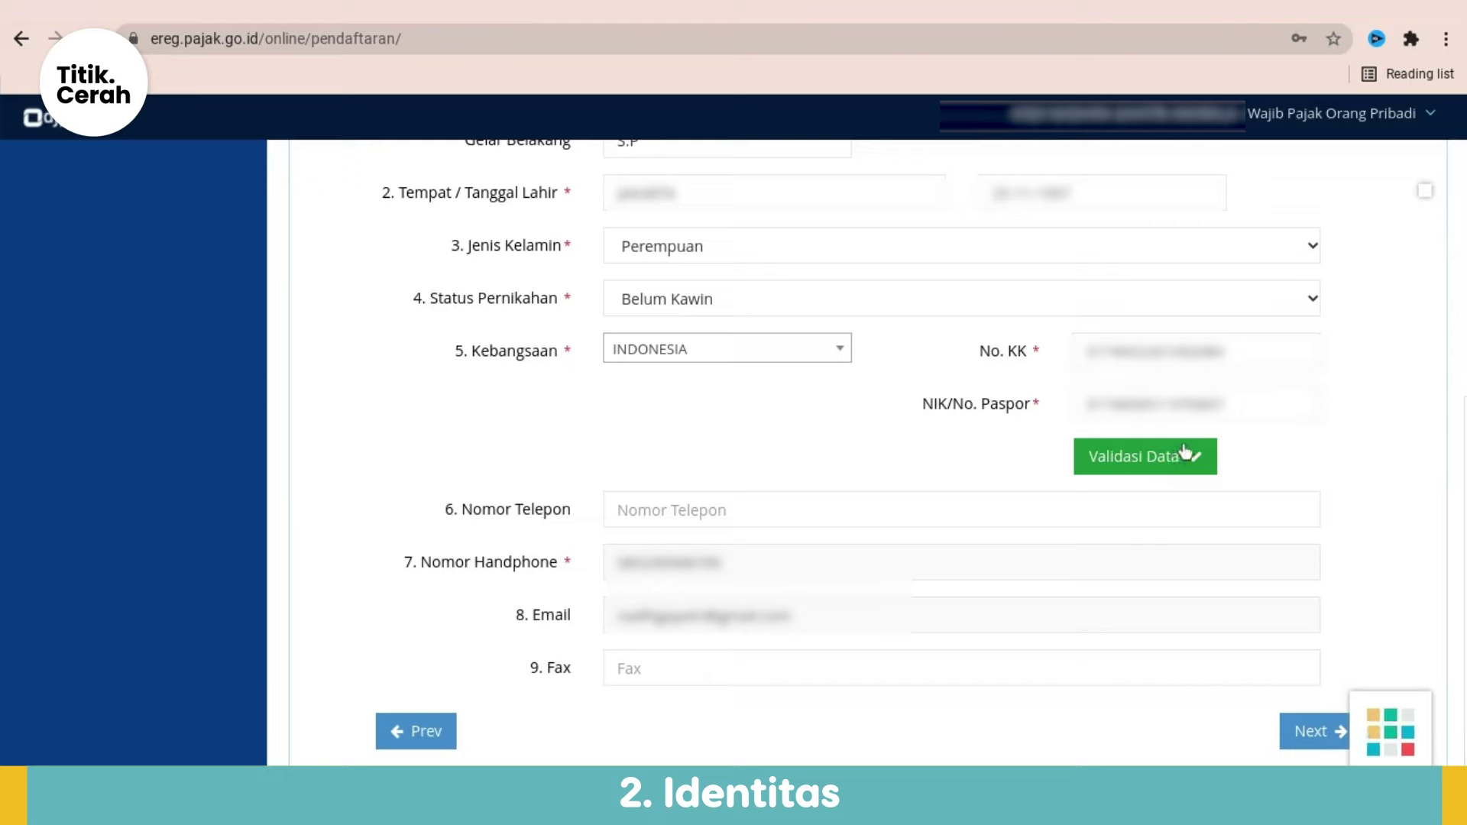
click(1183, 453)
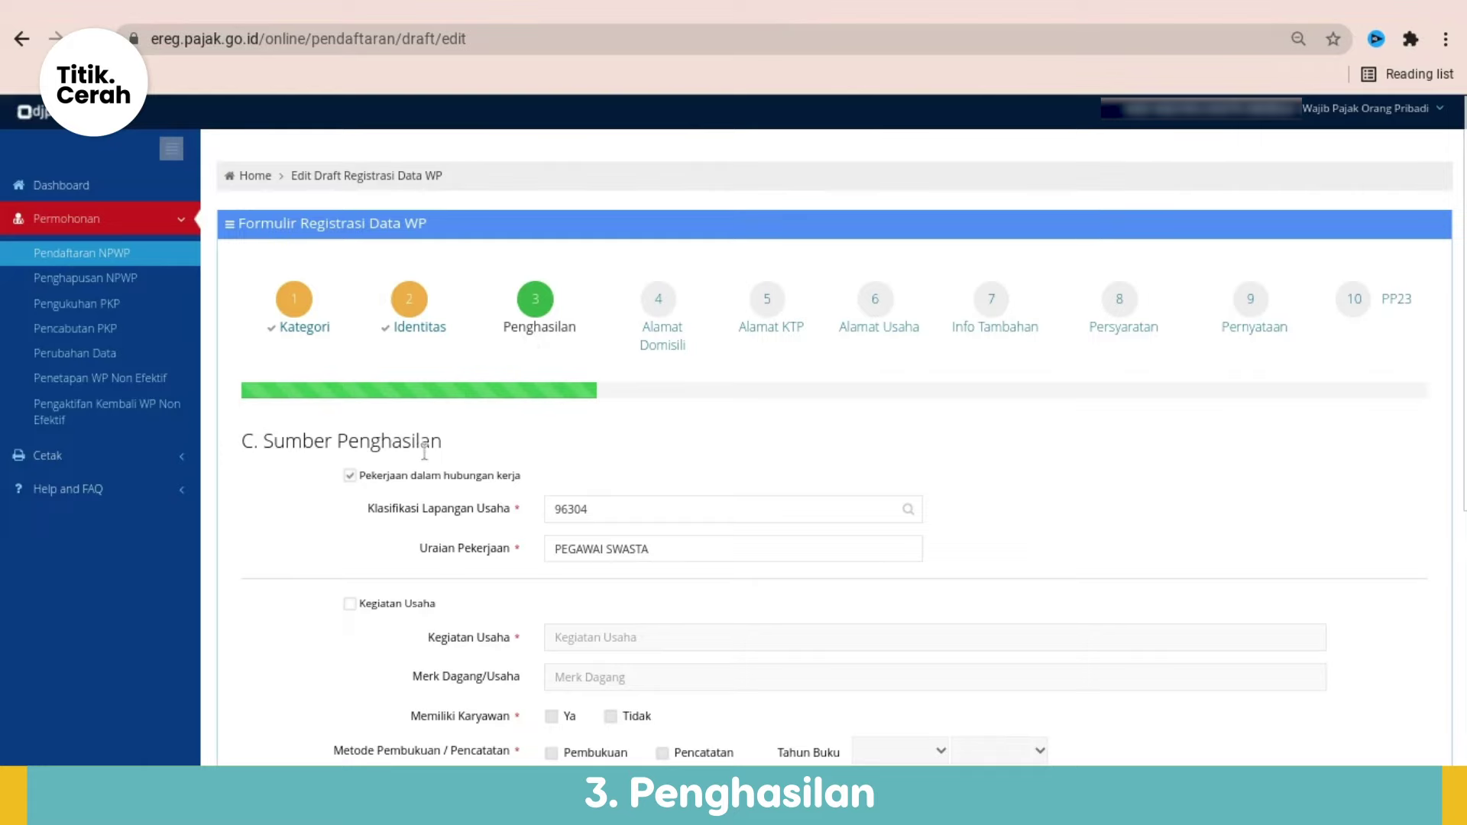
Step: Review the salaried-work income entries (KLU 96304, PEGAWAI SWASTA) and advance to Alamat Domisili
scroll(581, 435, down, 2)
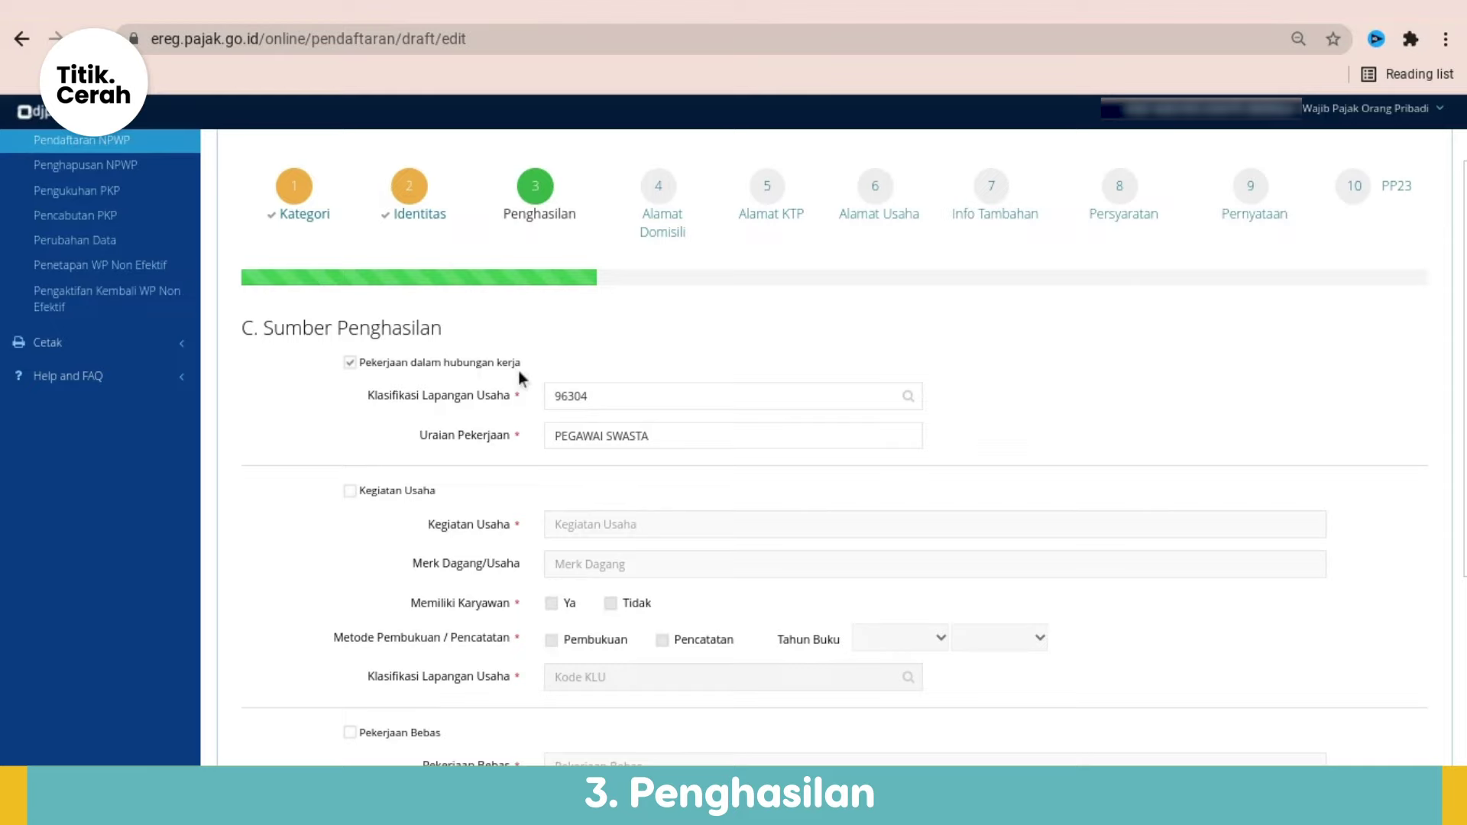
scroll(479, 483, down, 1)
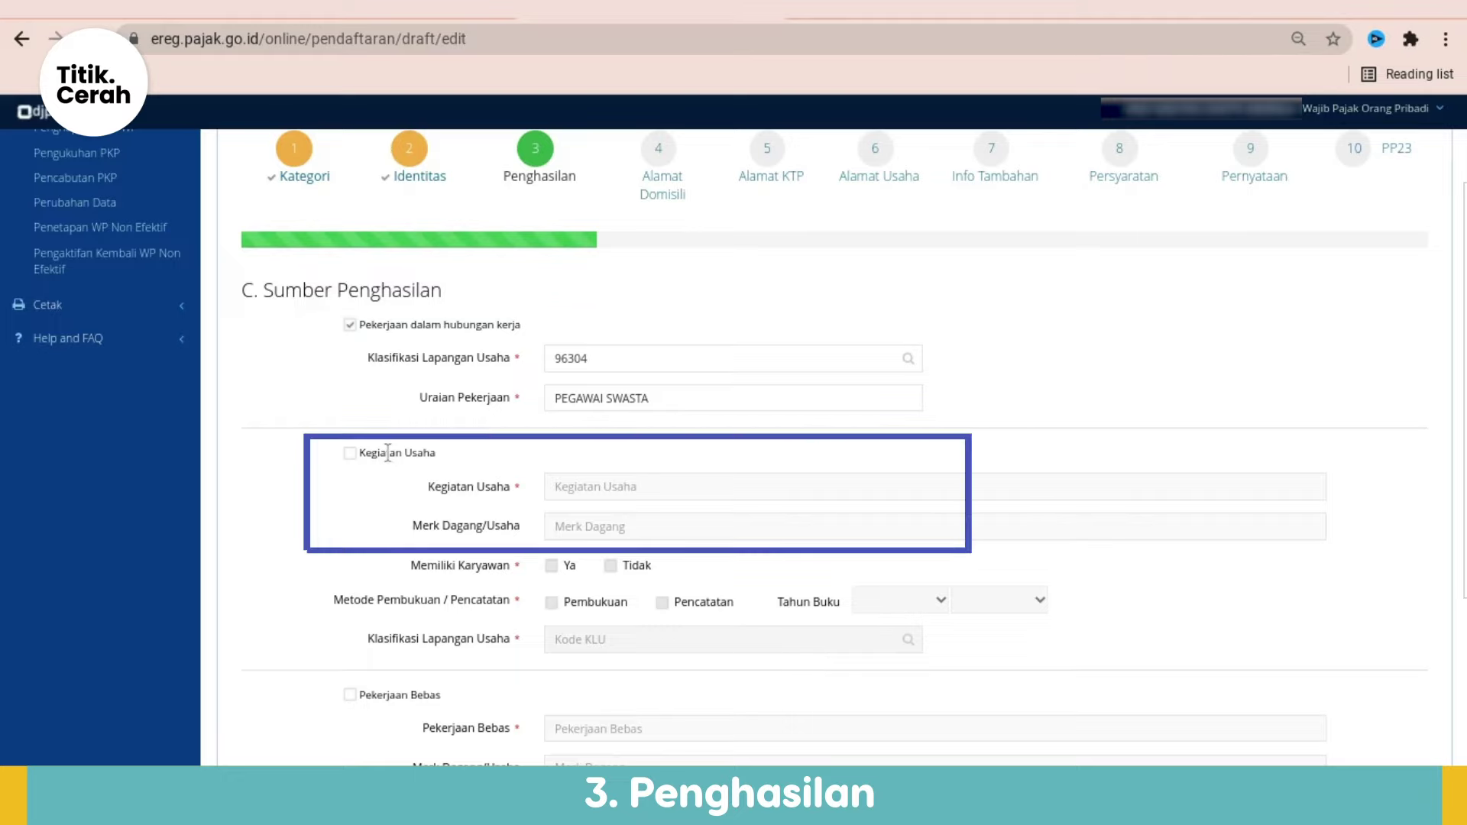
scroll(489, 463, down, 4)
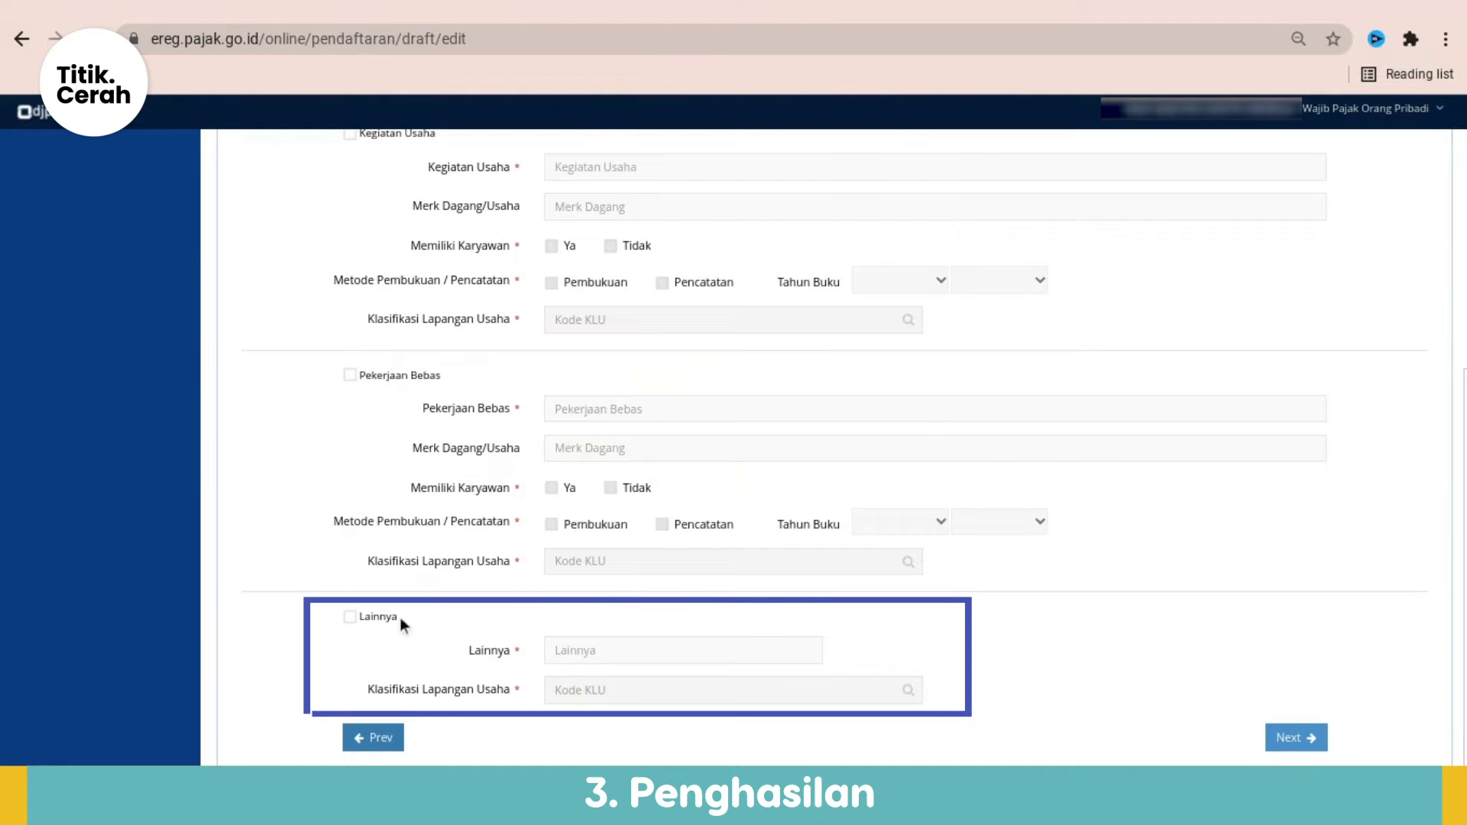
scroll(621, 575, up, 2)
scroll(622, 573, up, 2)
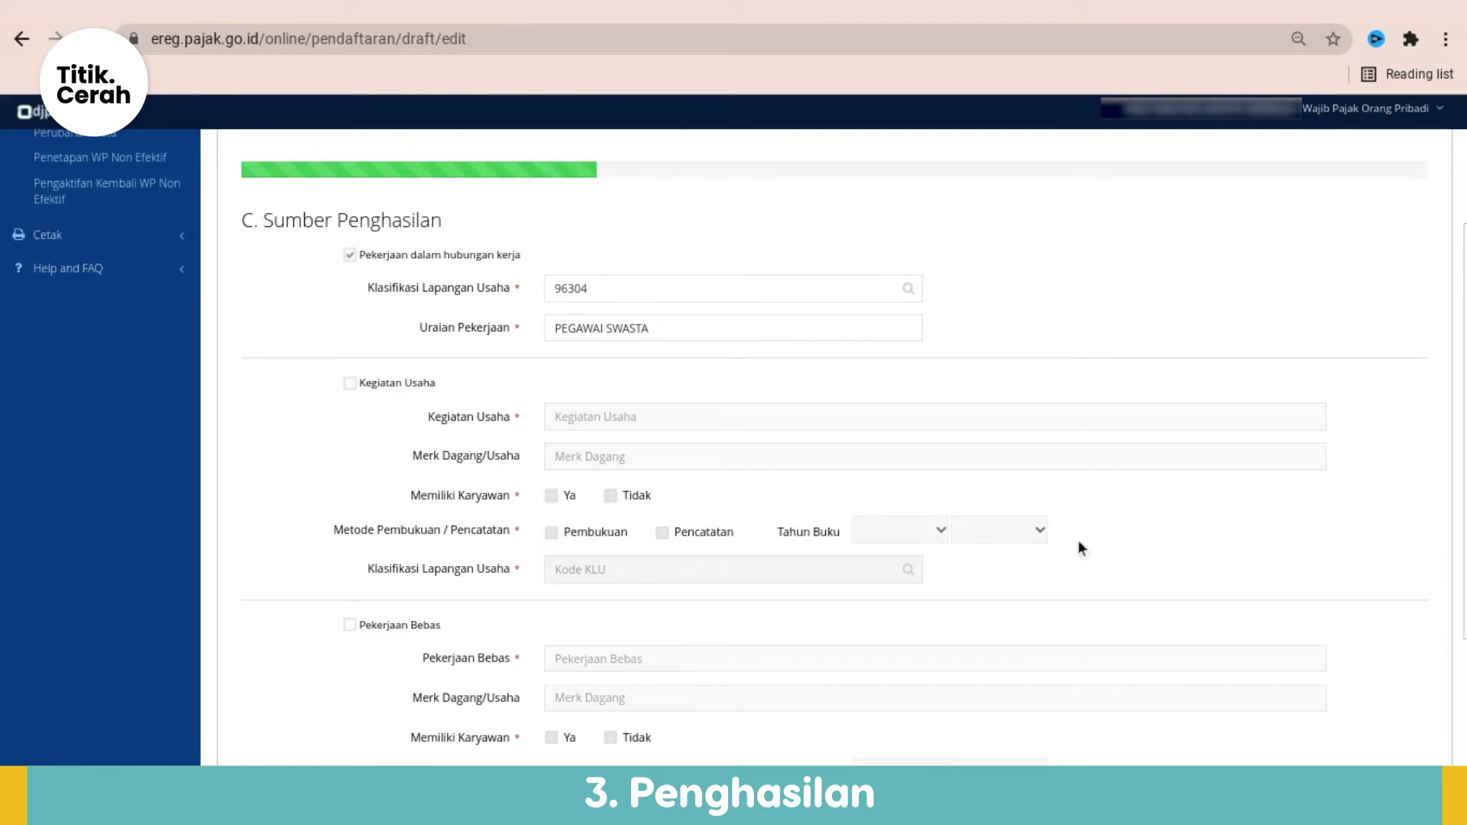
scroll(1081, 547, down, 5)
click(1299, 695)
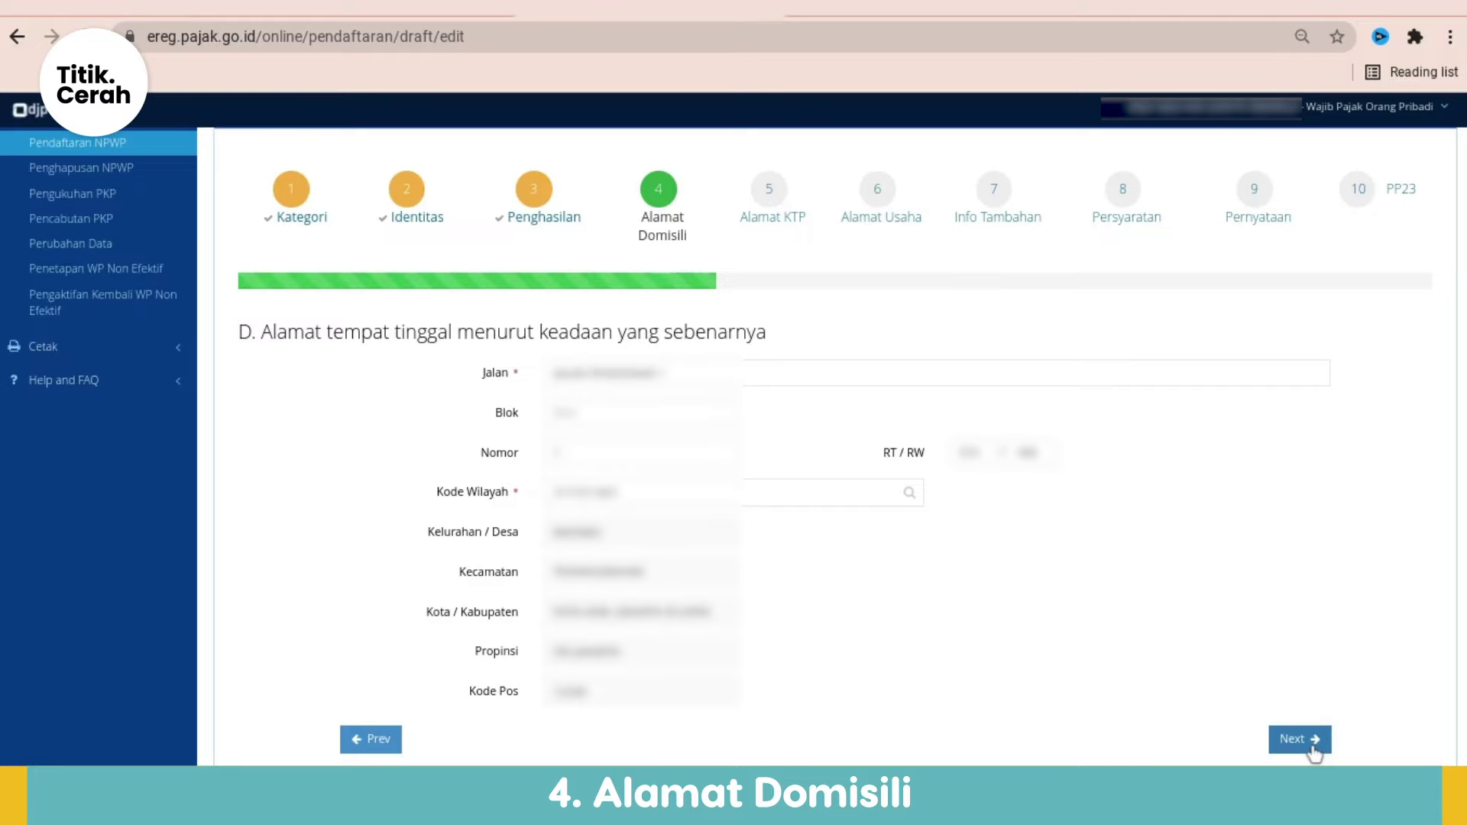
Step: Move past Alamat Domisili and start filling the Alamat KTP street field
click(1311, 746)
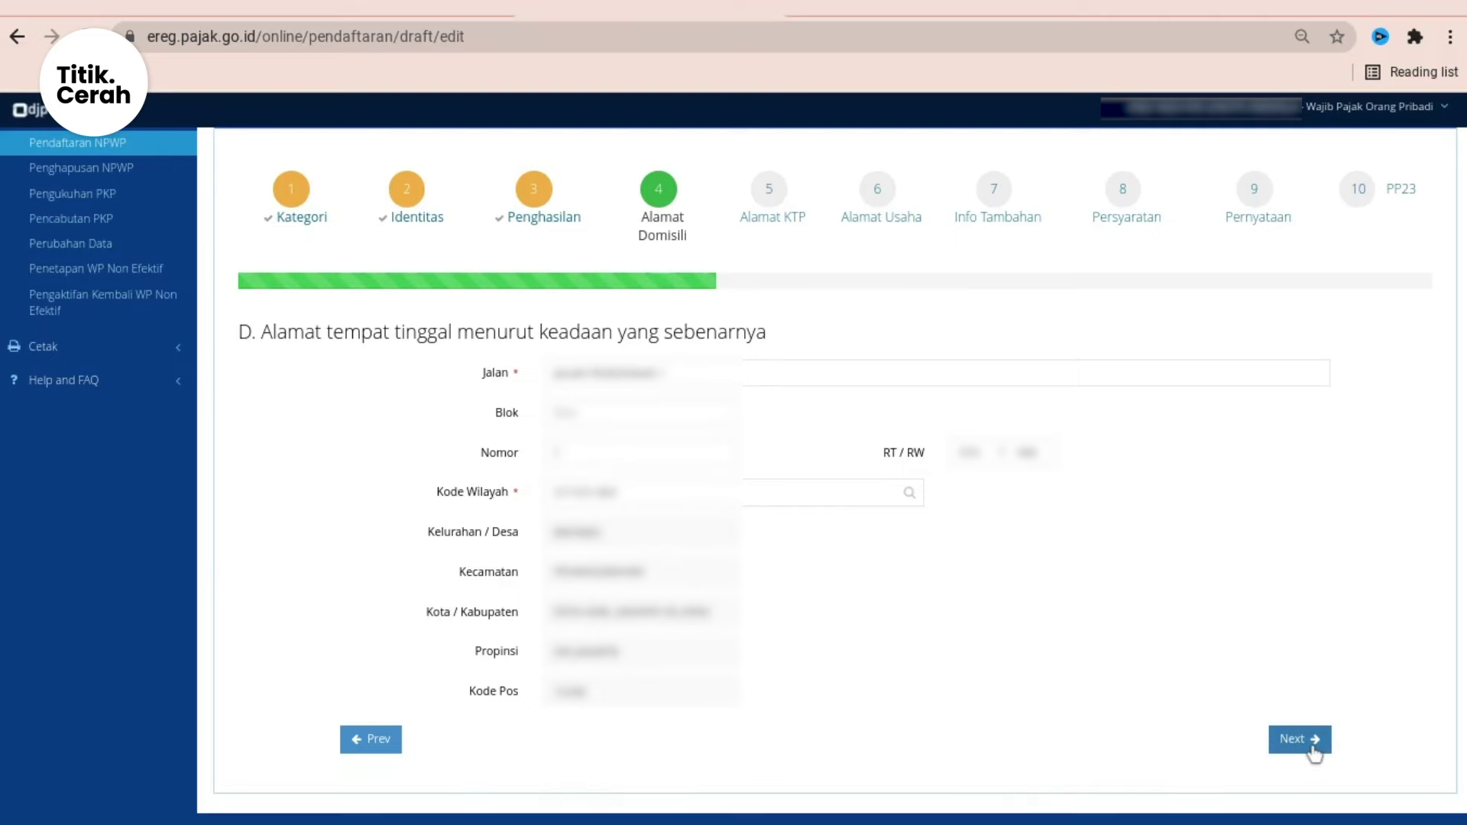
scroll(752, 481, down, 1)
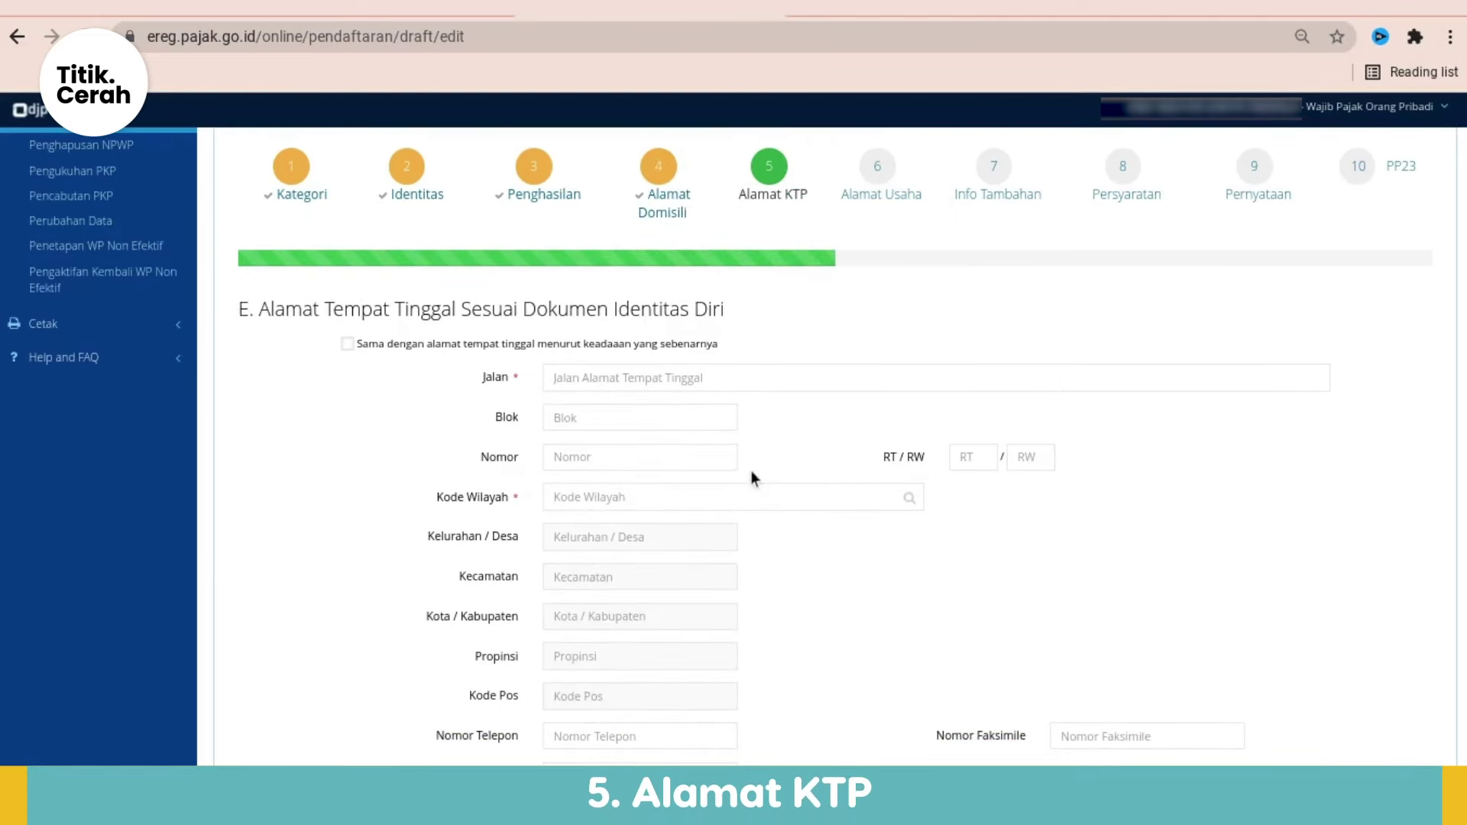
scroll(752, 478, down, 2)
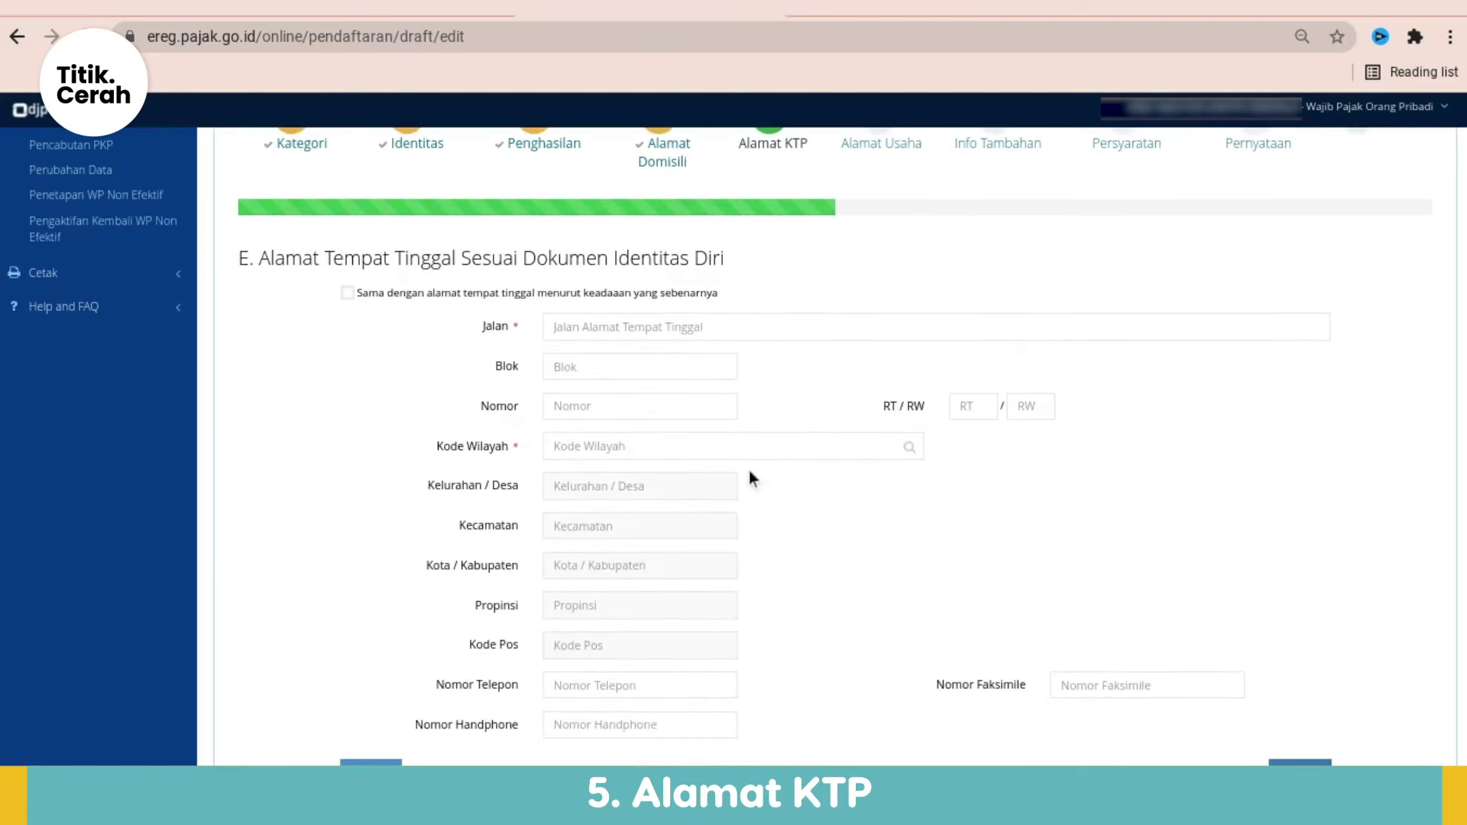
click(654, 323)
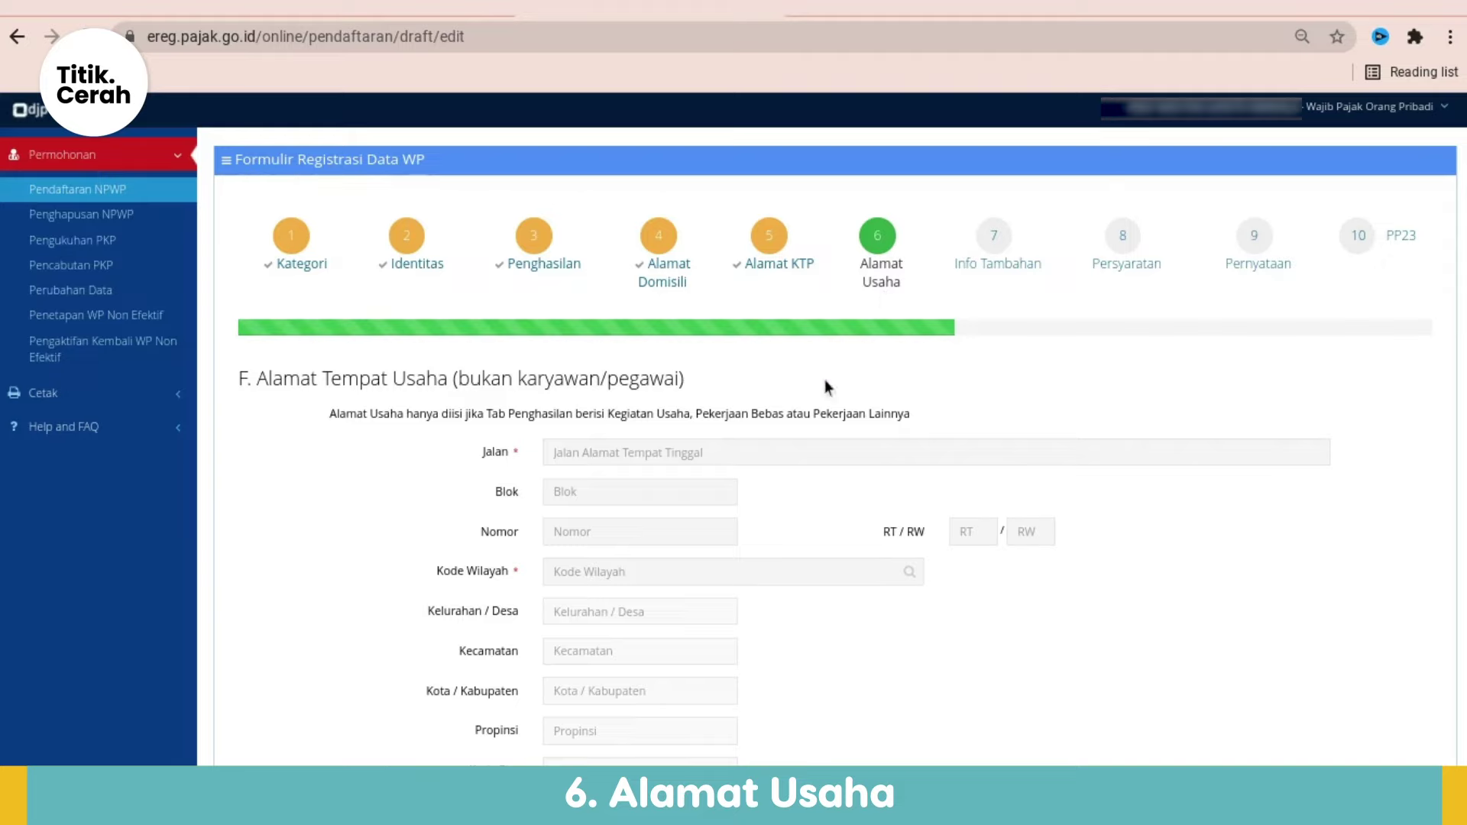
Step: Tick Kurang Dari Rp. 4.500.000 monthly income under Info Tambahan and continue to Persyaratan
scroll(773, 421, down, 2)
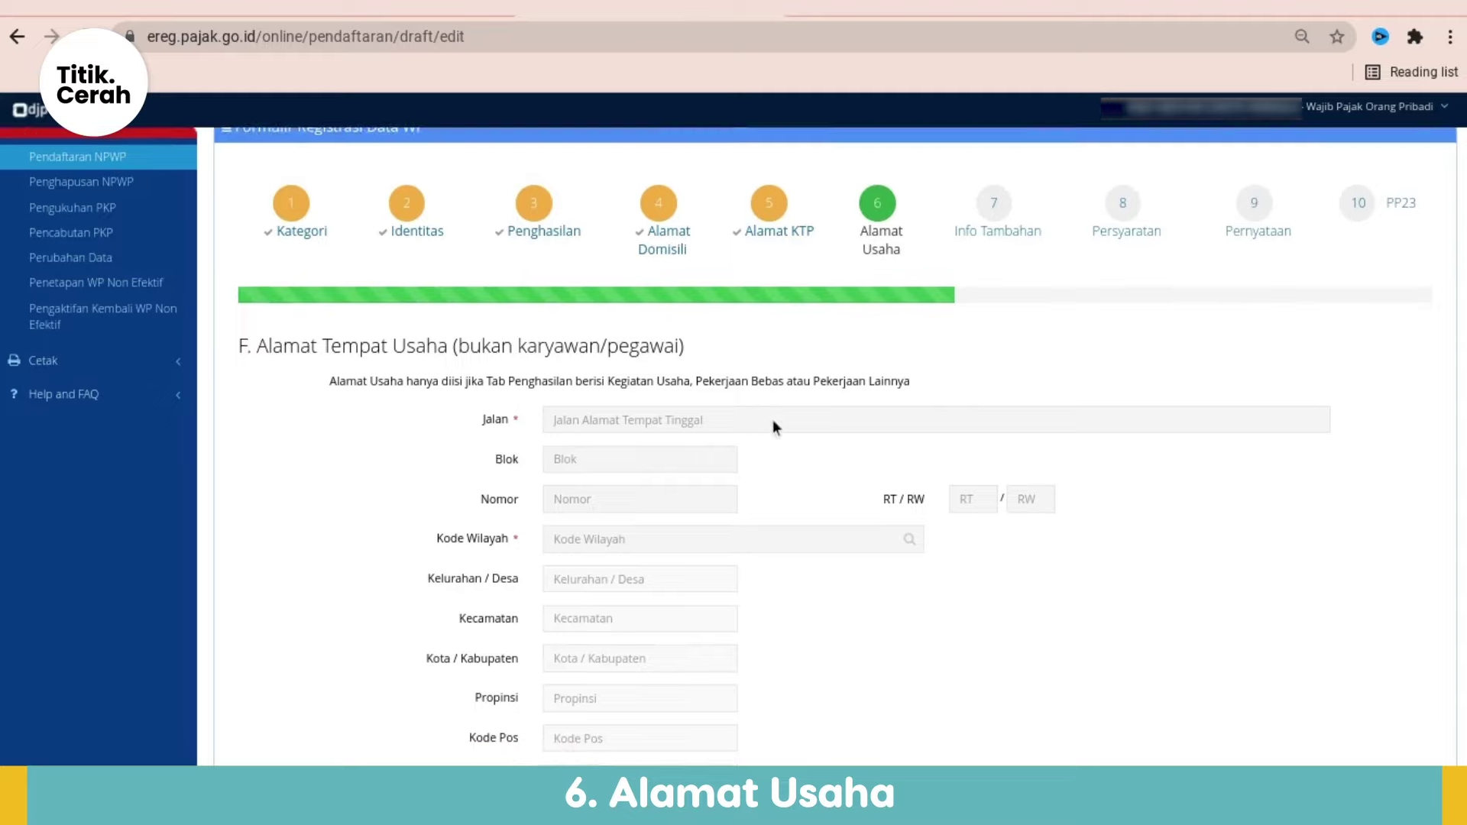
scroll(773, 421, down, 2)
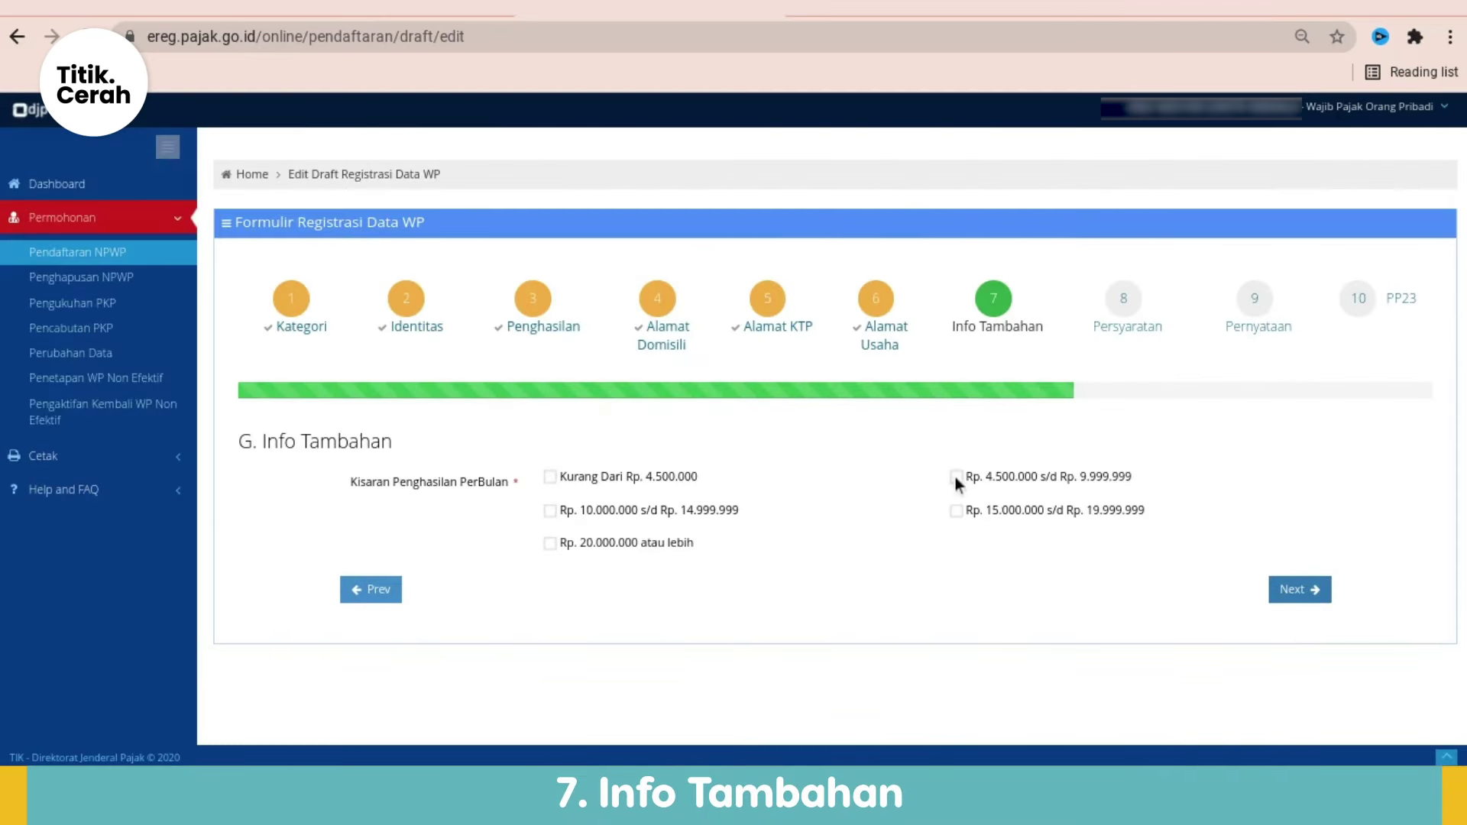
click(551, 477)
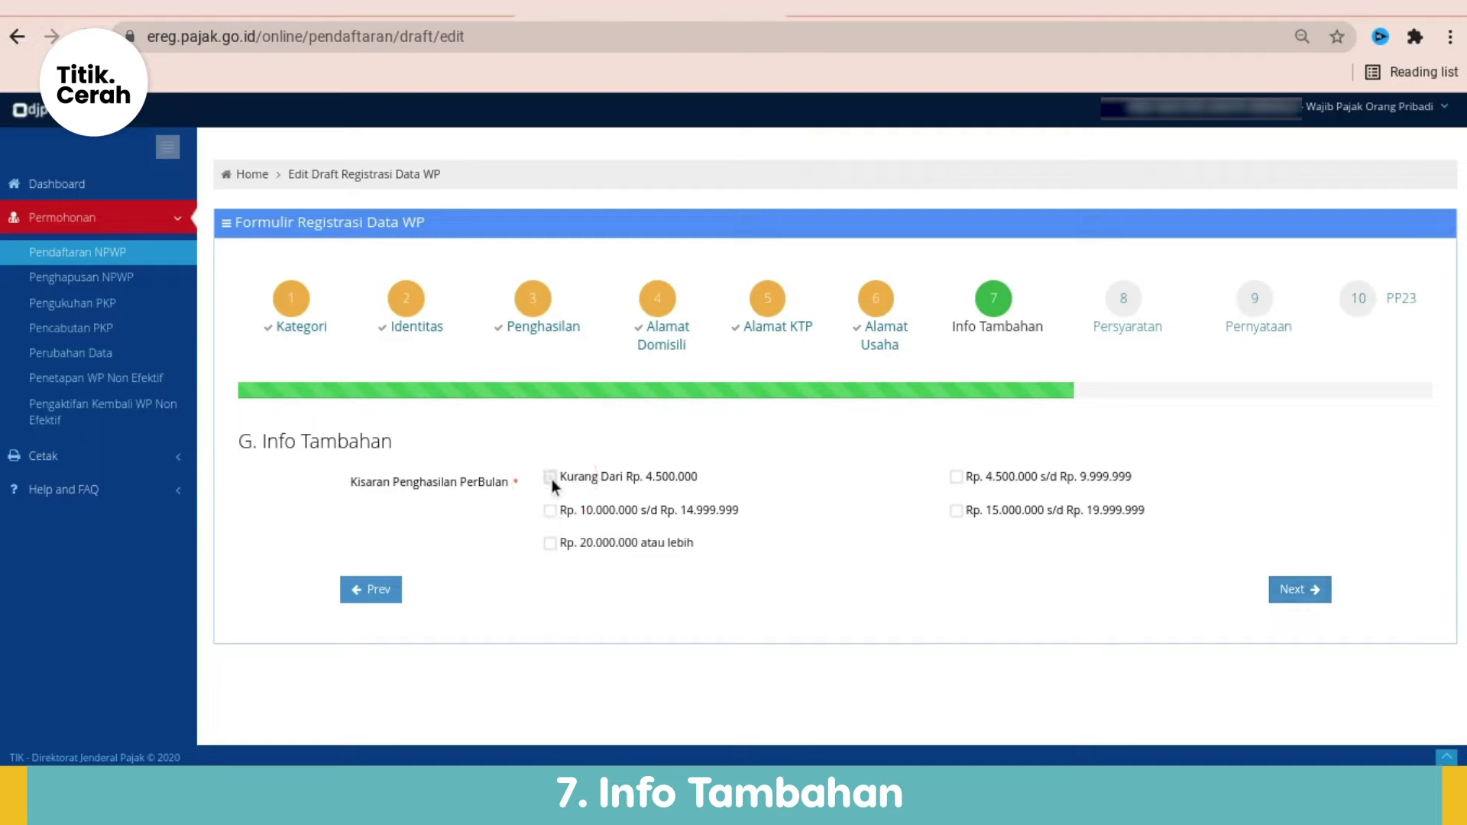
click(1308, 593)
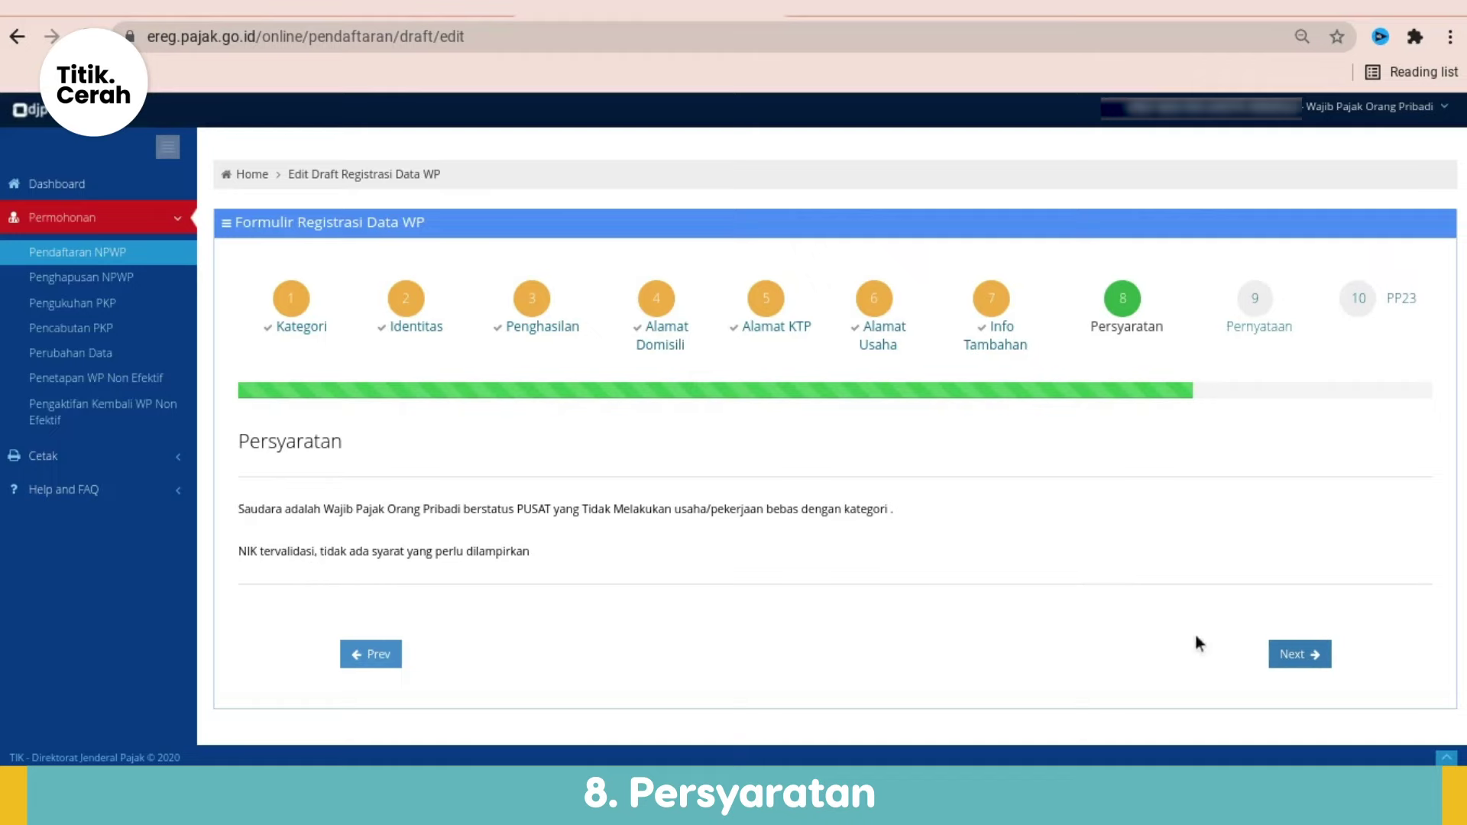
Step: Pass Persyaratan, tick both Benar and Lengkap on Pernyataan, and proceed to PP23
click(1292, 658)
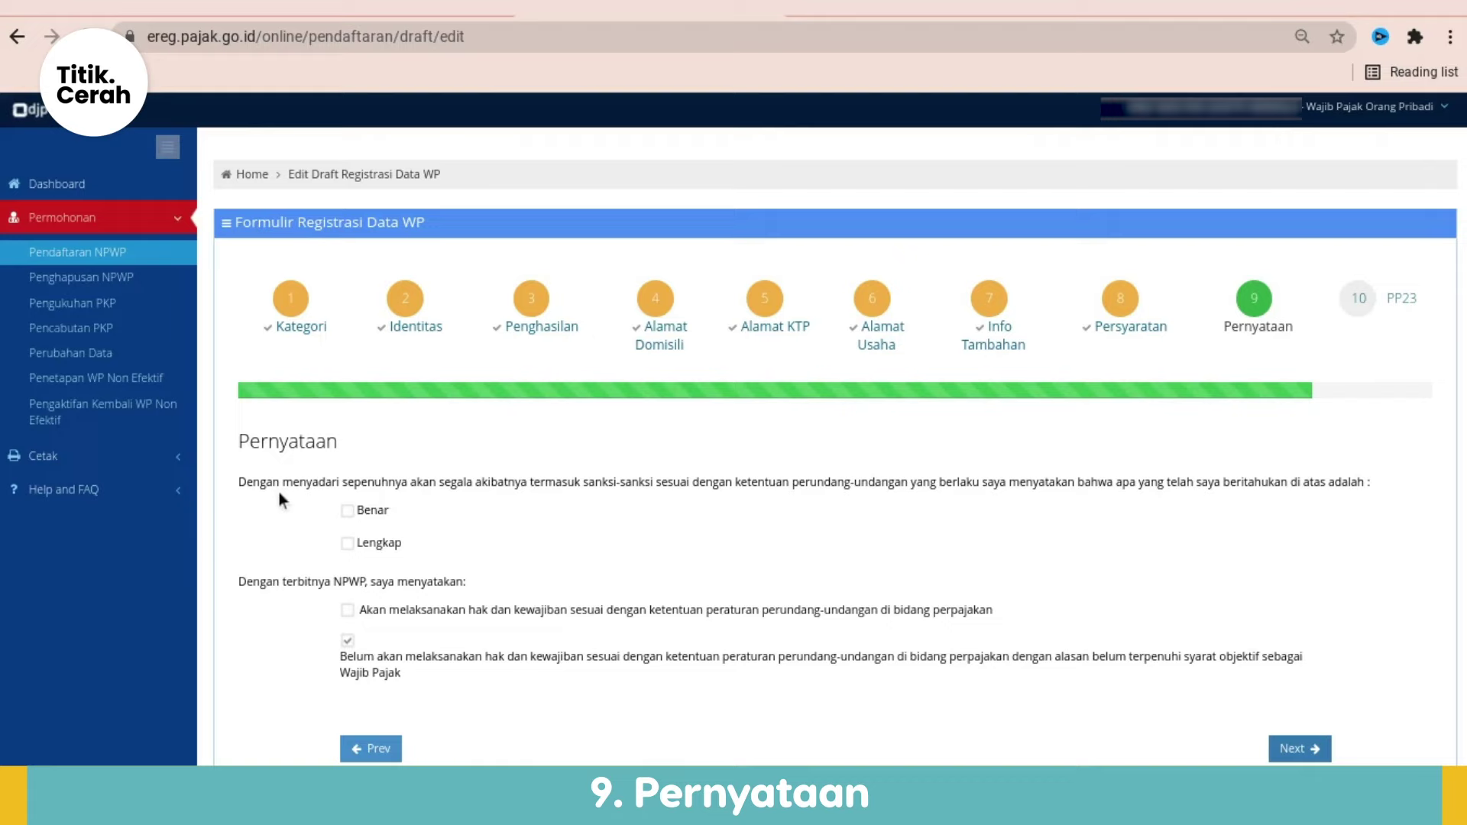
click(351, 516)
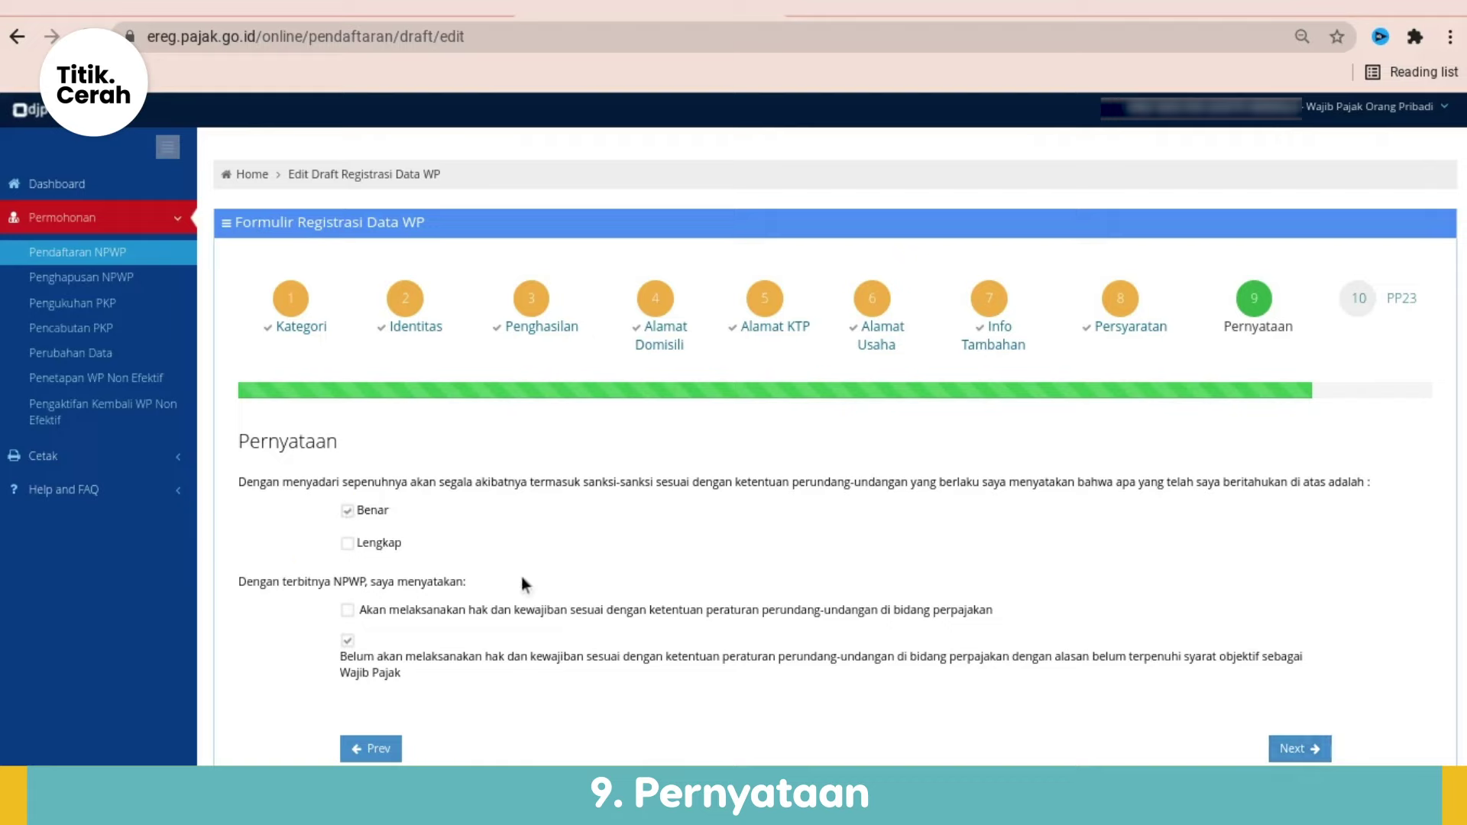
scroll(1089, 587, down, 1)
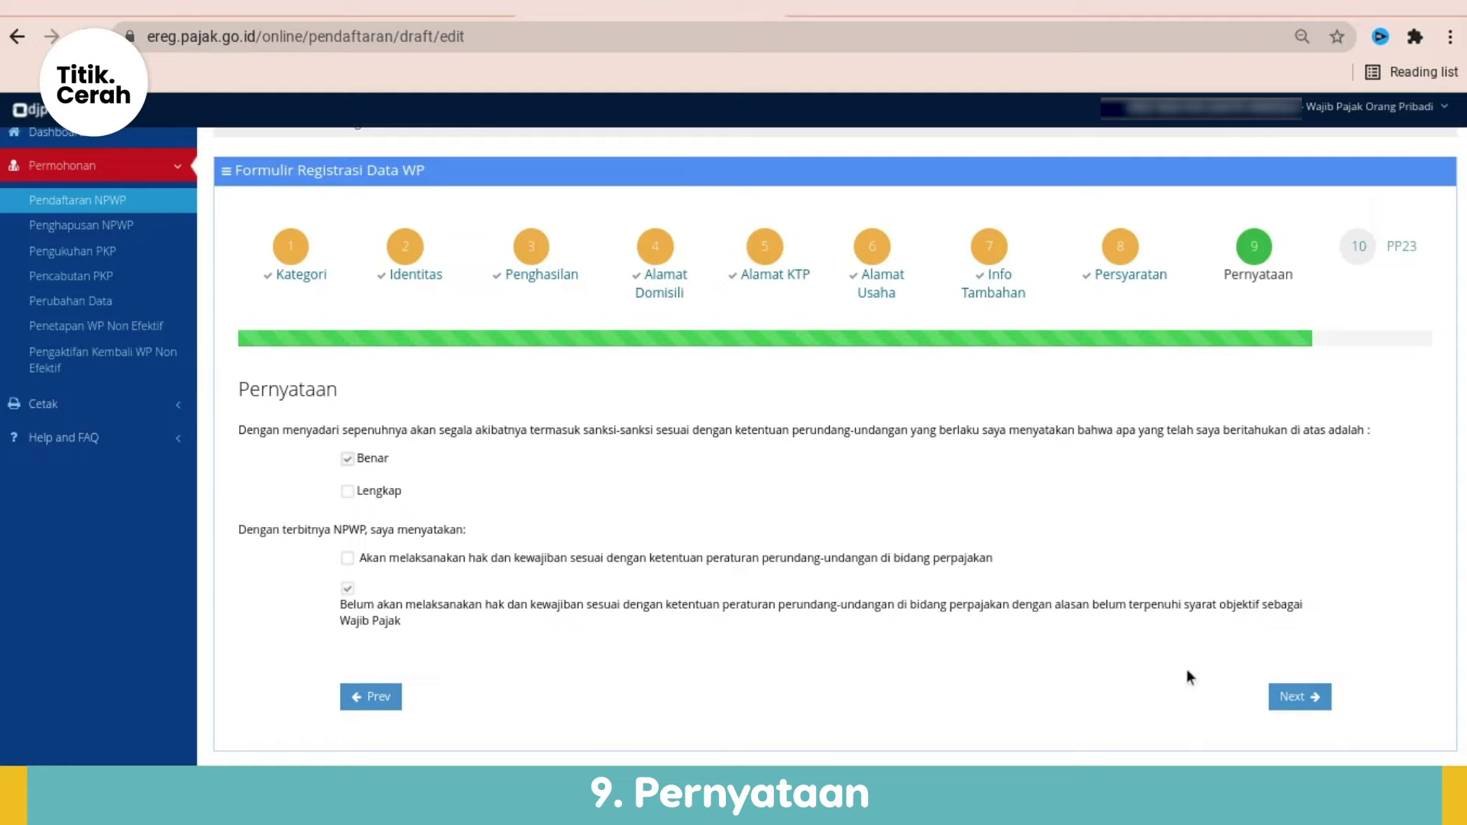
click(1294, 698)
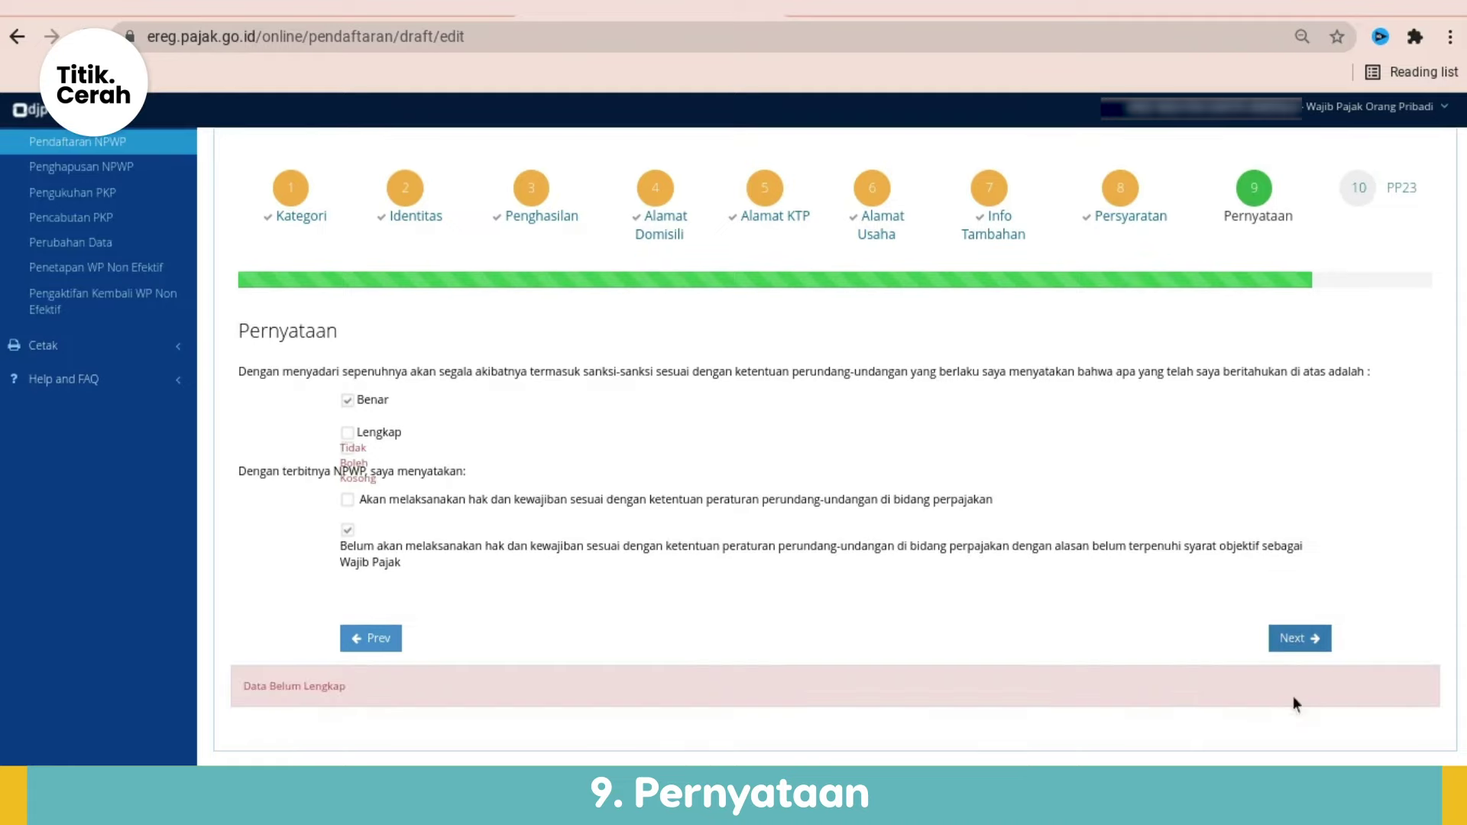
click(347, 531)
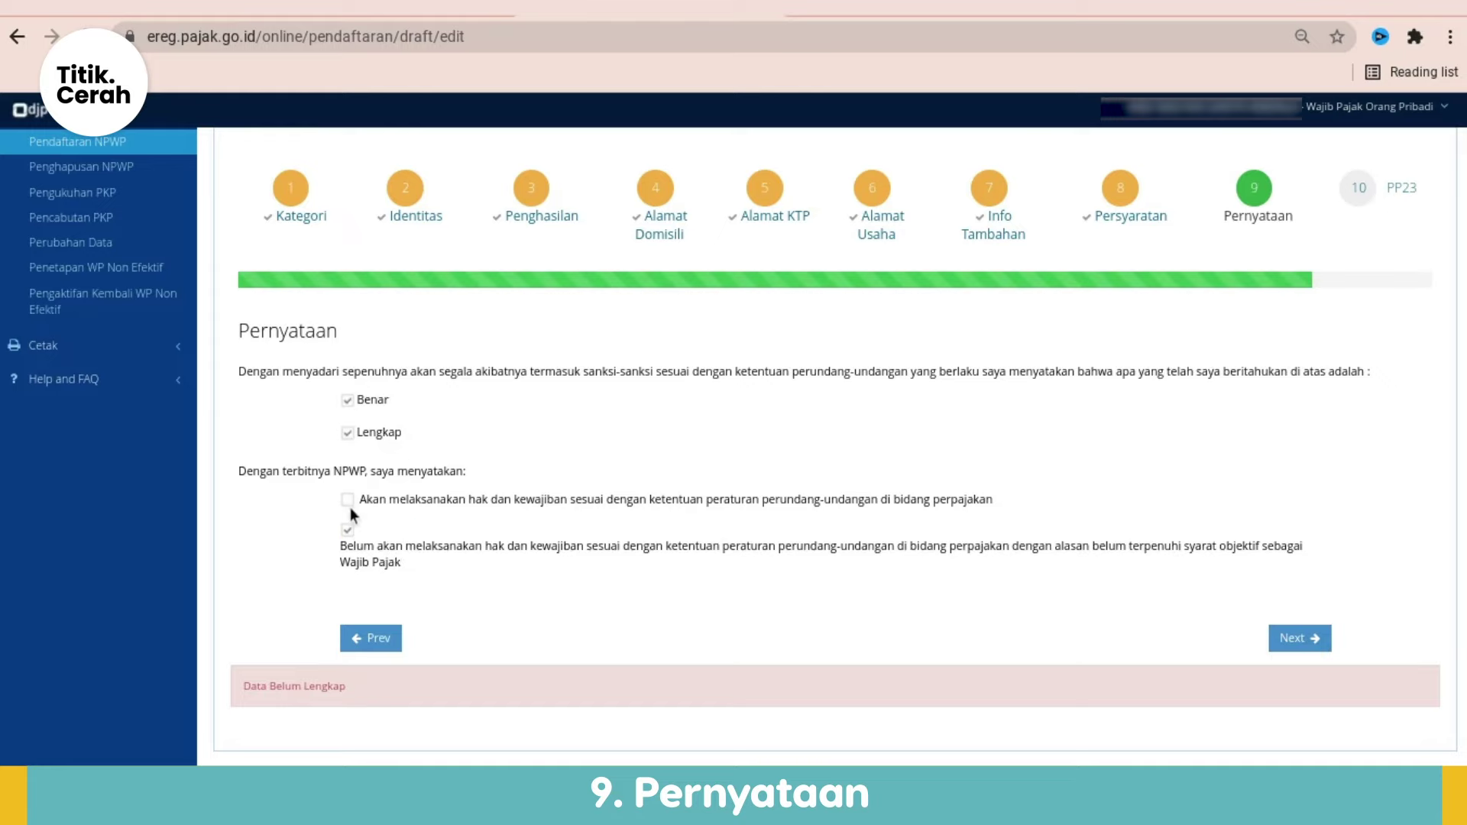
click(1299, 638)
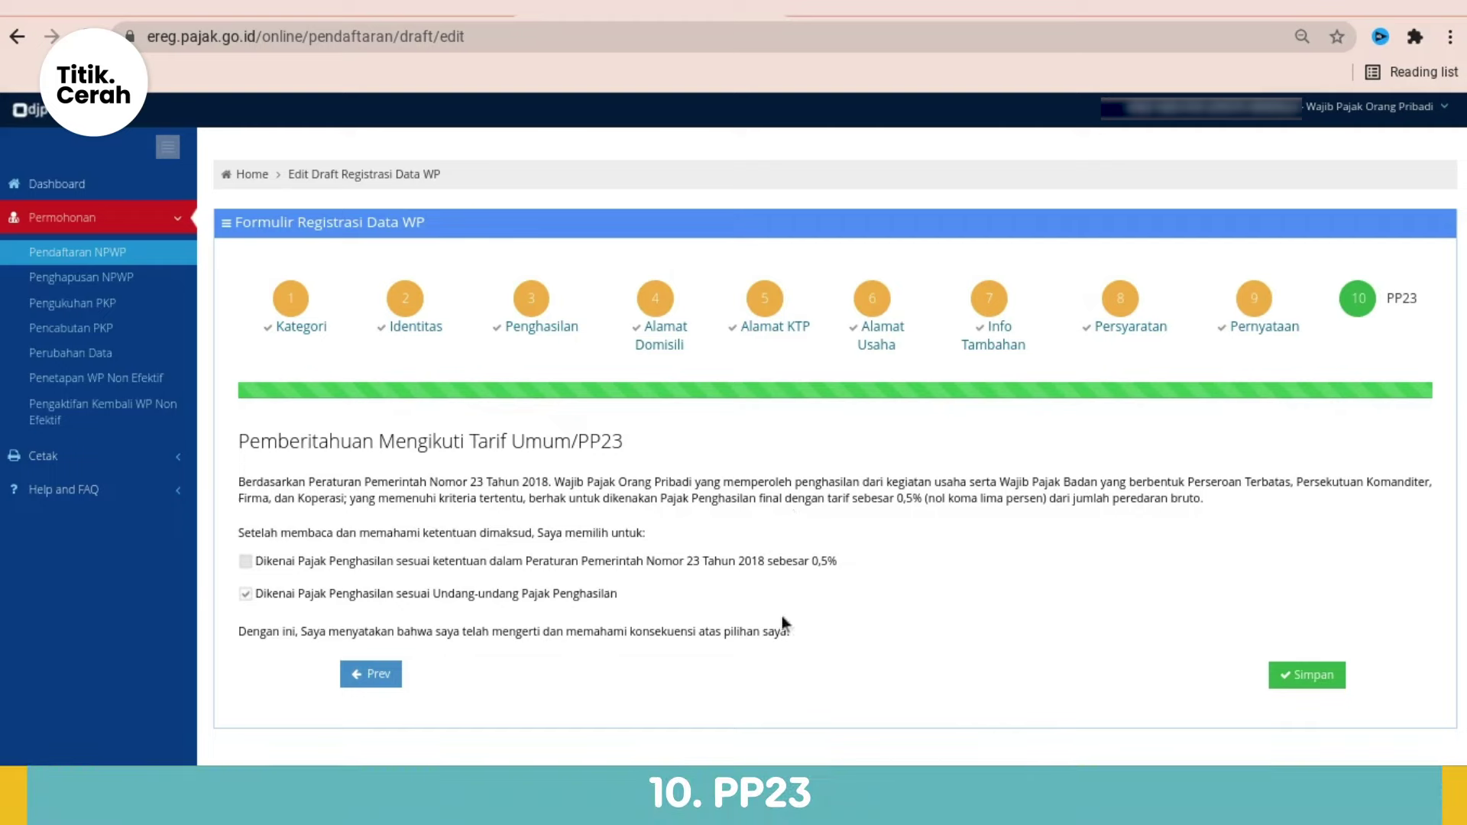
Step: Save the completed registration form from the PP23 step and confirm it in the Konfirmasi dialog
click(1304, 676)
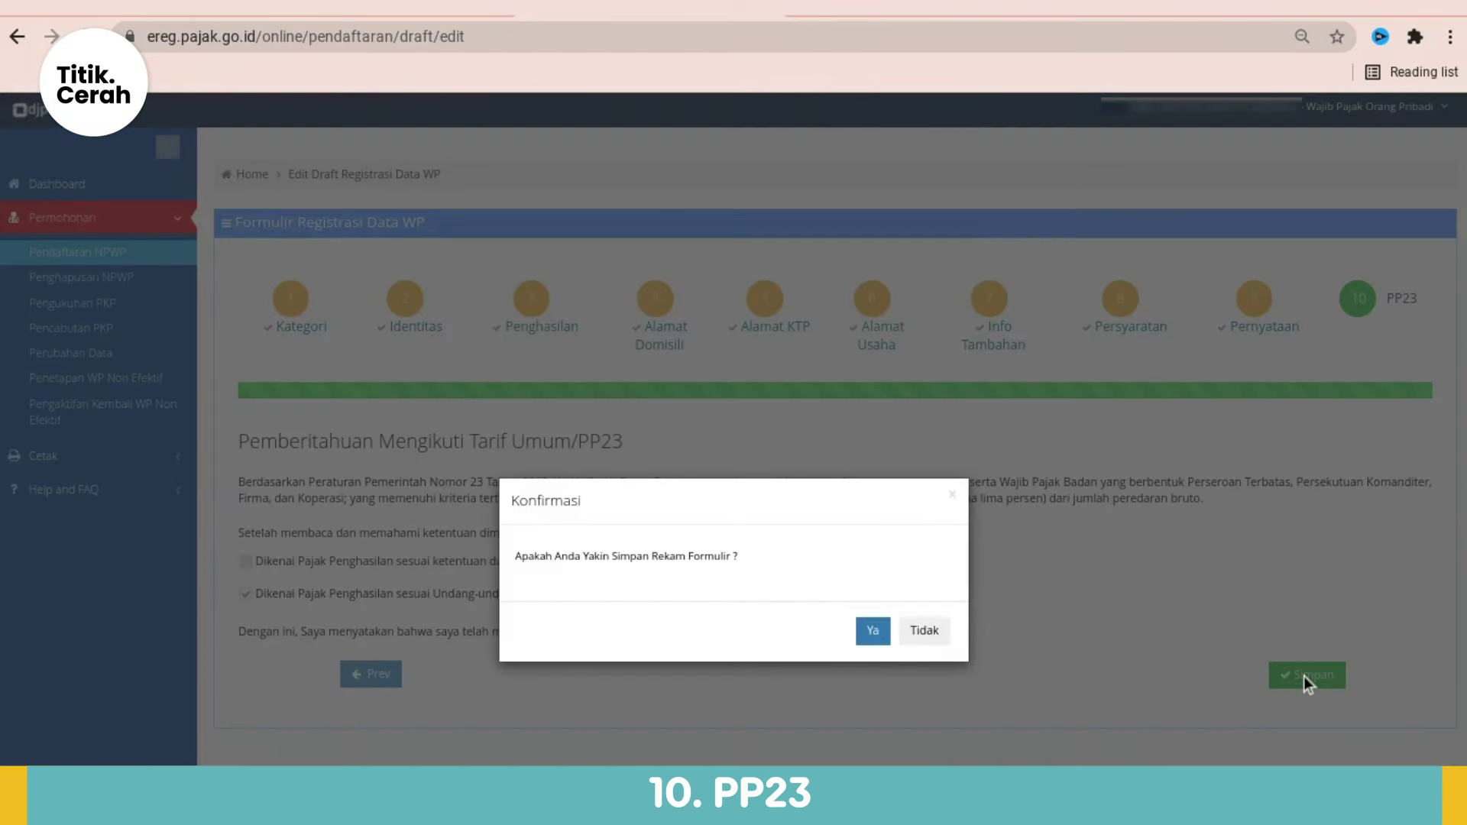
click(872, 631)
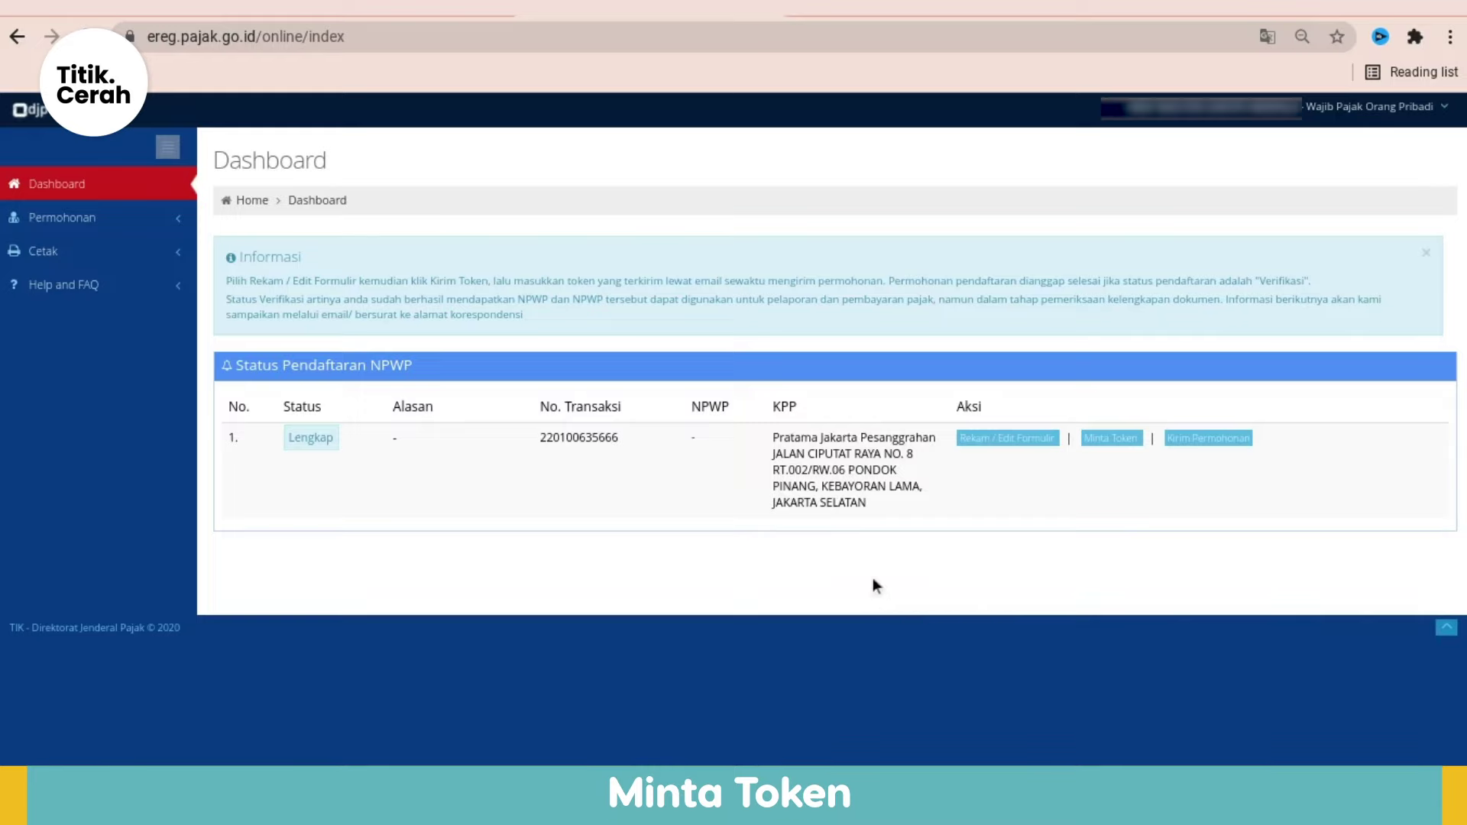
Step: Request a token via Minta Token, entering the displayed captcha, and close the Sukses notice
click(1110, 439)
click(1117, 440)
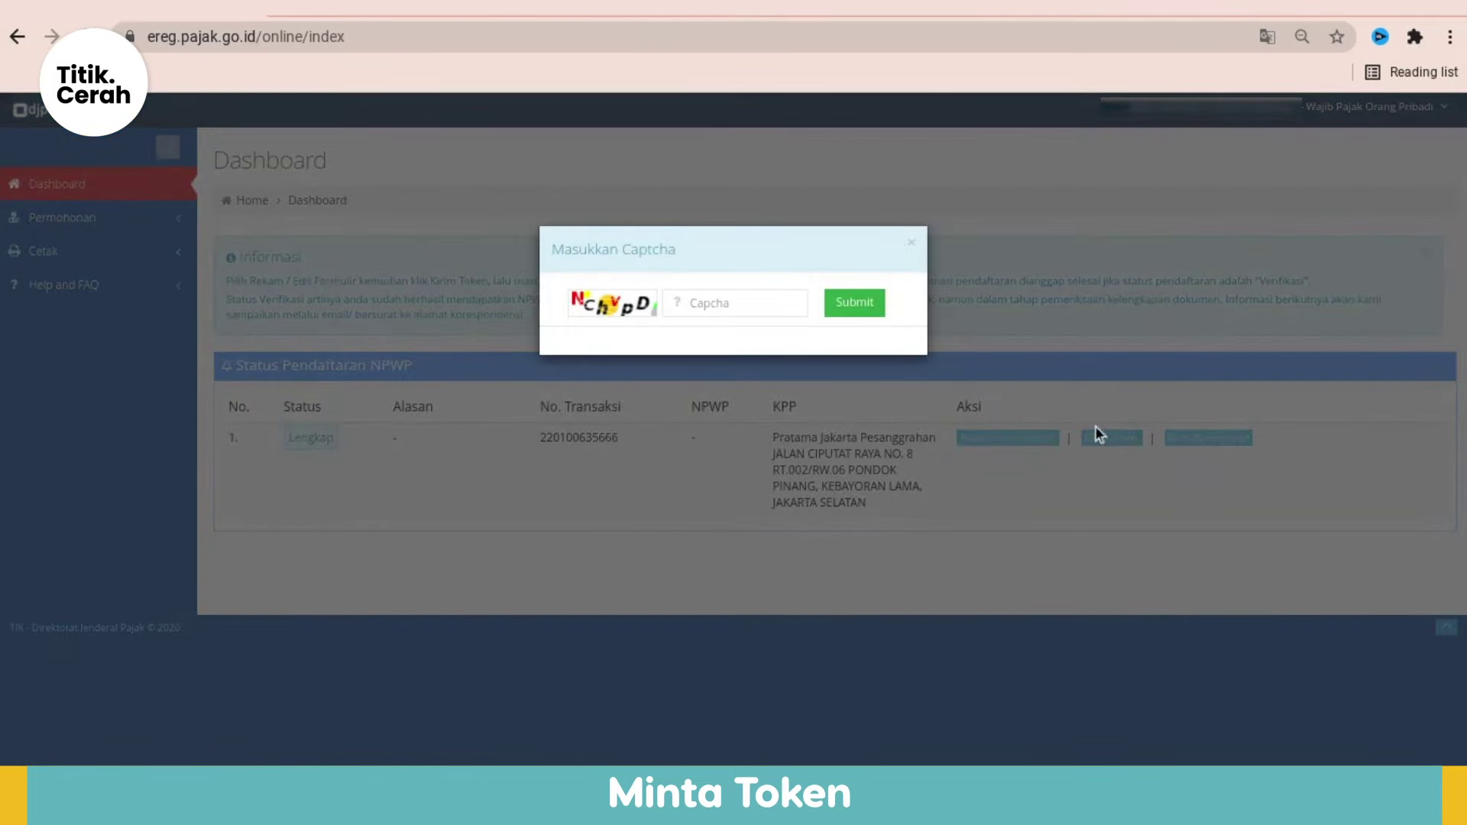
click(772, 299)
text(NChvpD)
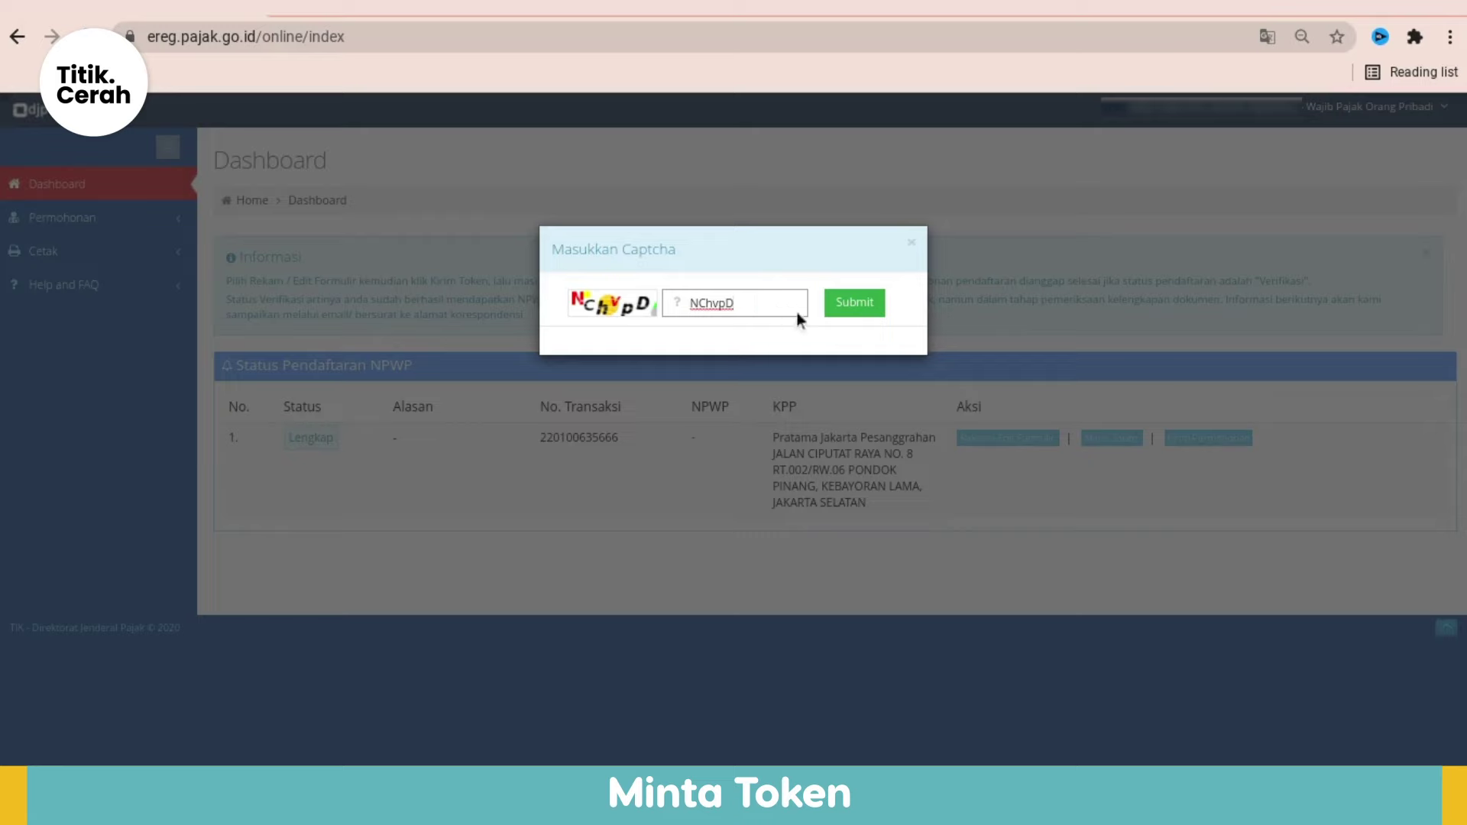
click(835, 312)
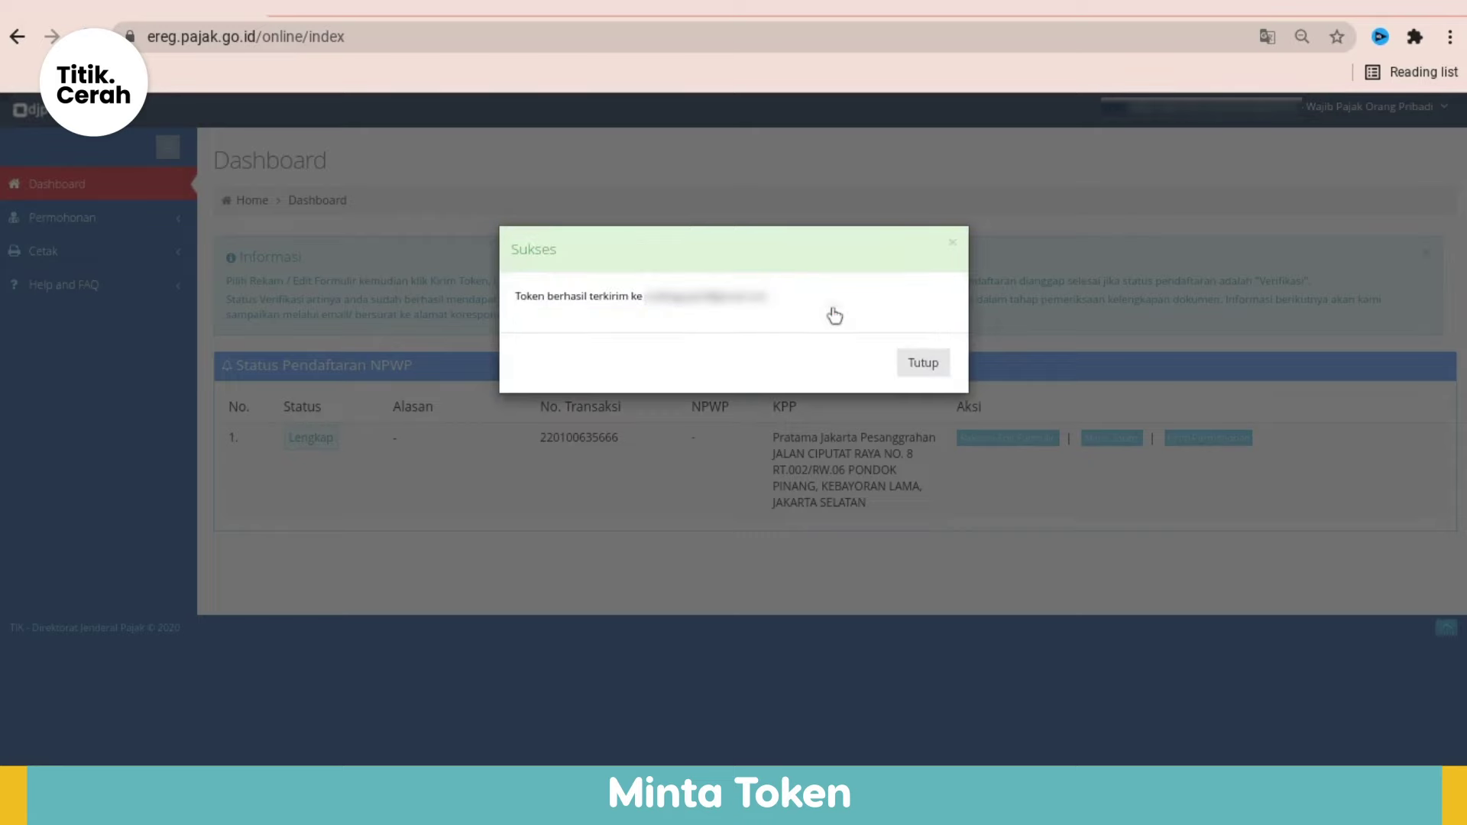
click(927, 363)
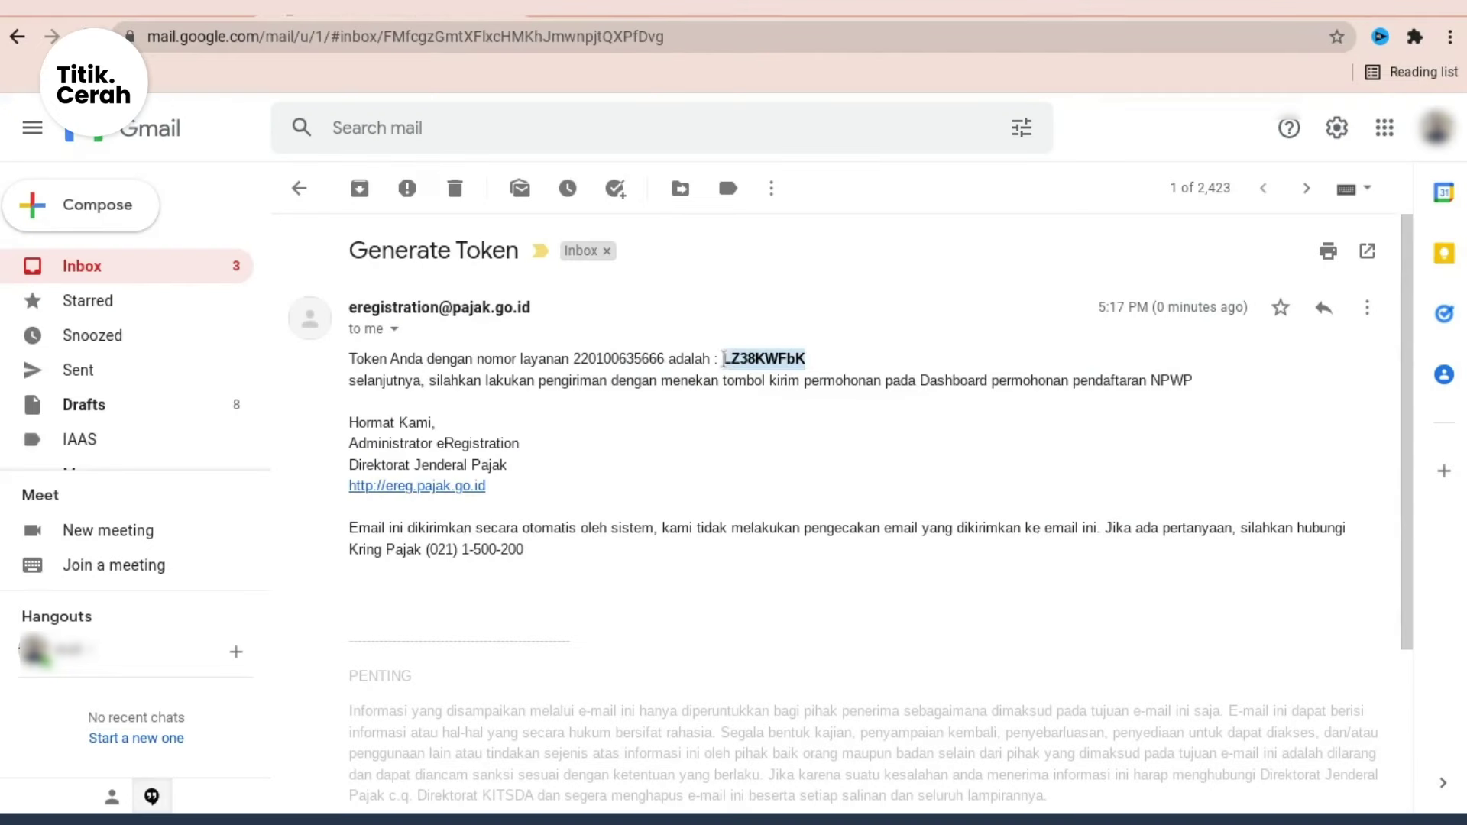
Step: Copy the token from the Generate Token email in Gmail
double_click(764, 359)
right_click(738, 356)
click(799, 378)
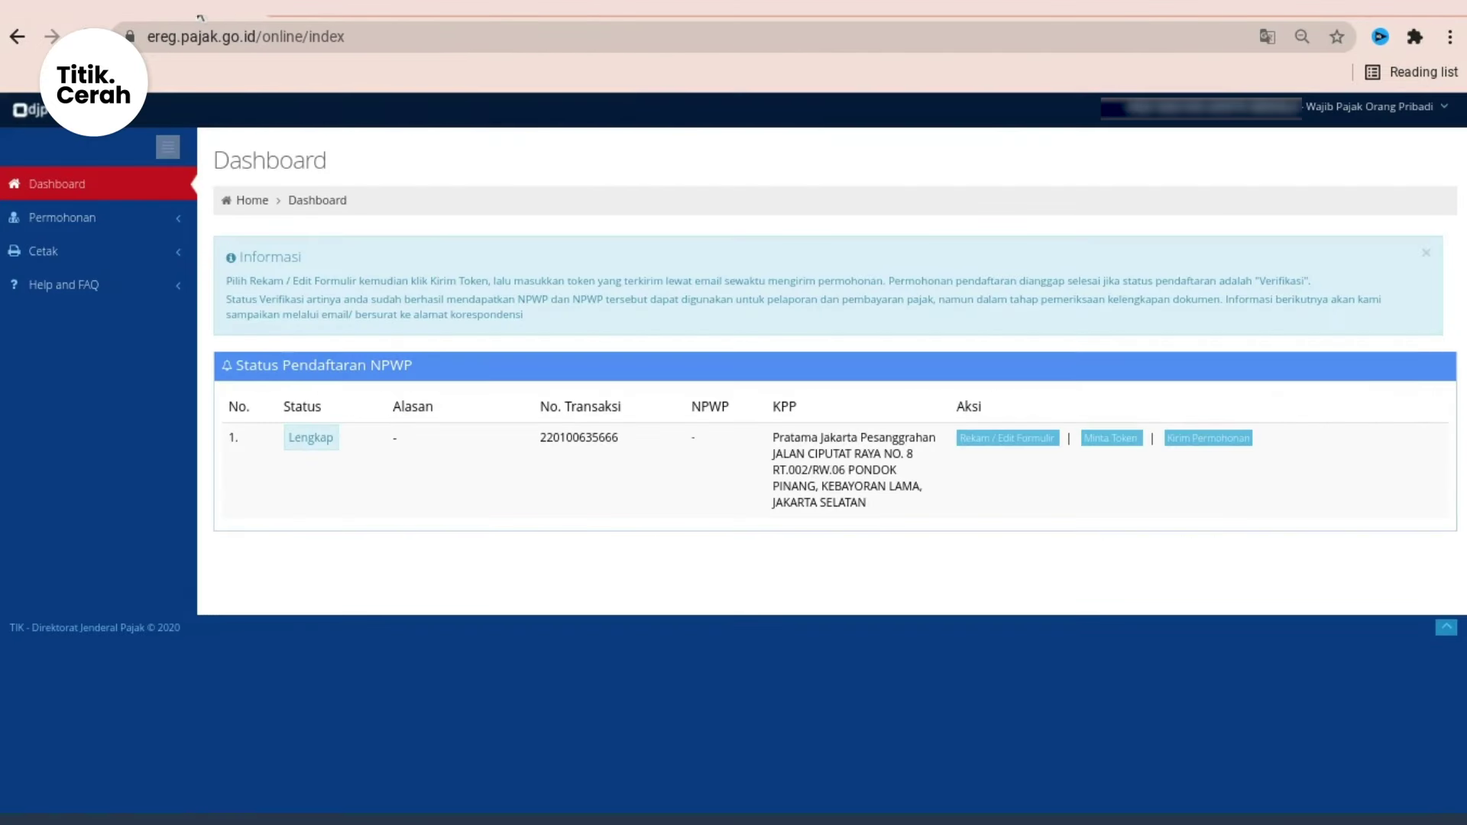
Step: In the Kirim Permohonan dialog, tick the statements, paste the token into Isi Token and send
click(1203, 439)
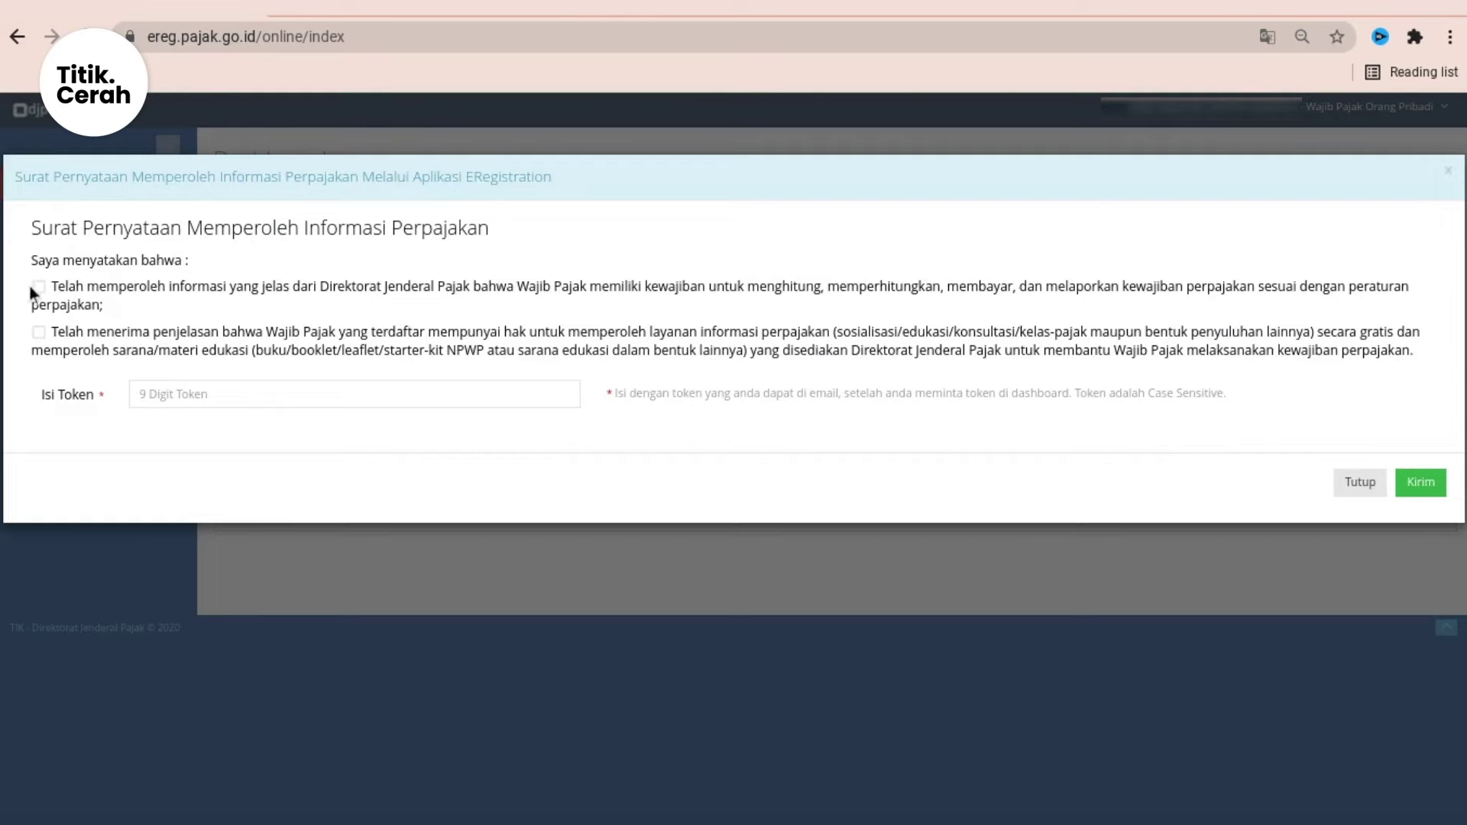
click(44, 327)
right_click(201, 386)
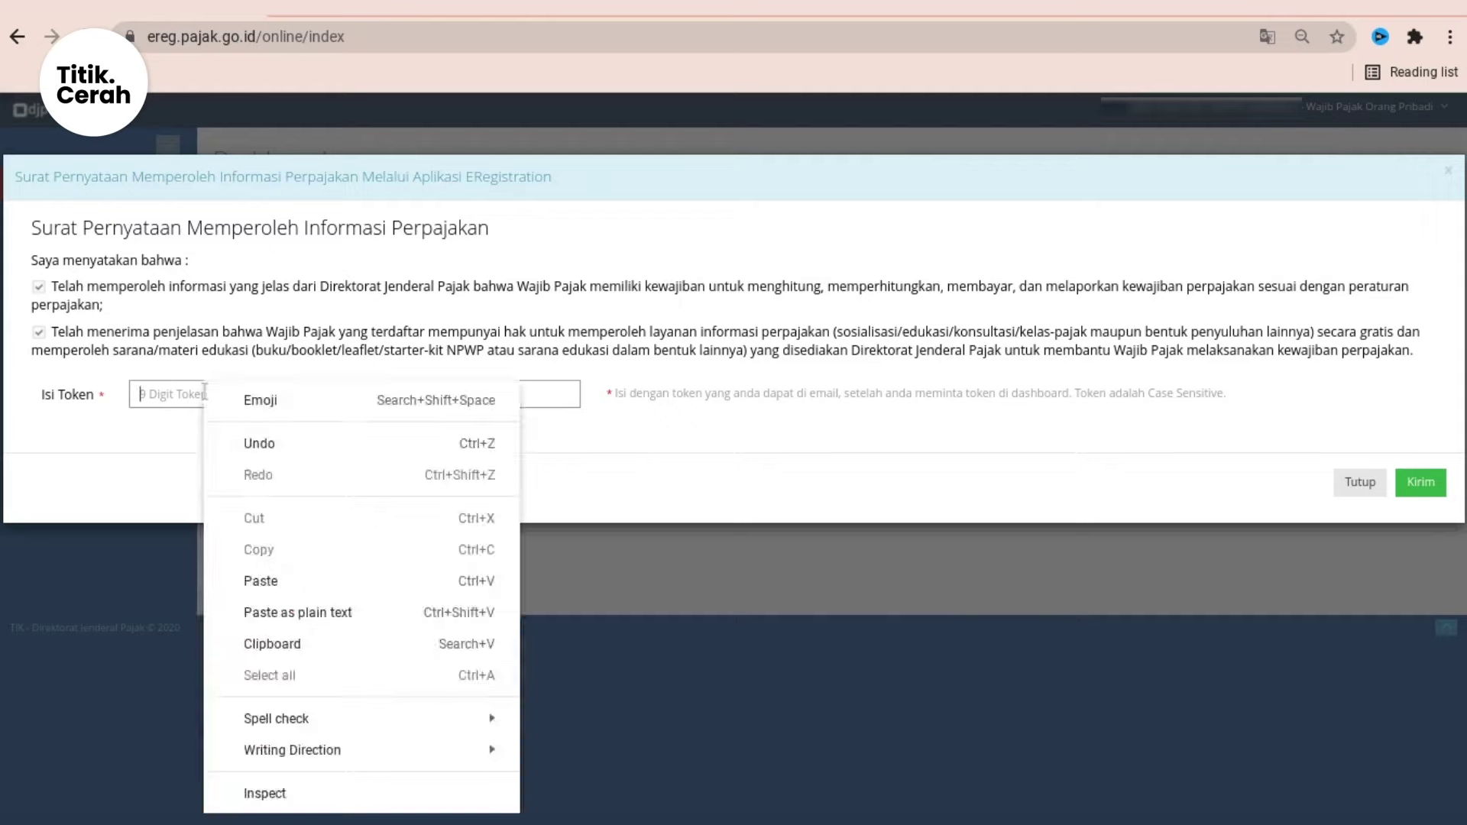
click(274, 580)
click(1418, 485)
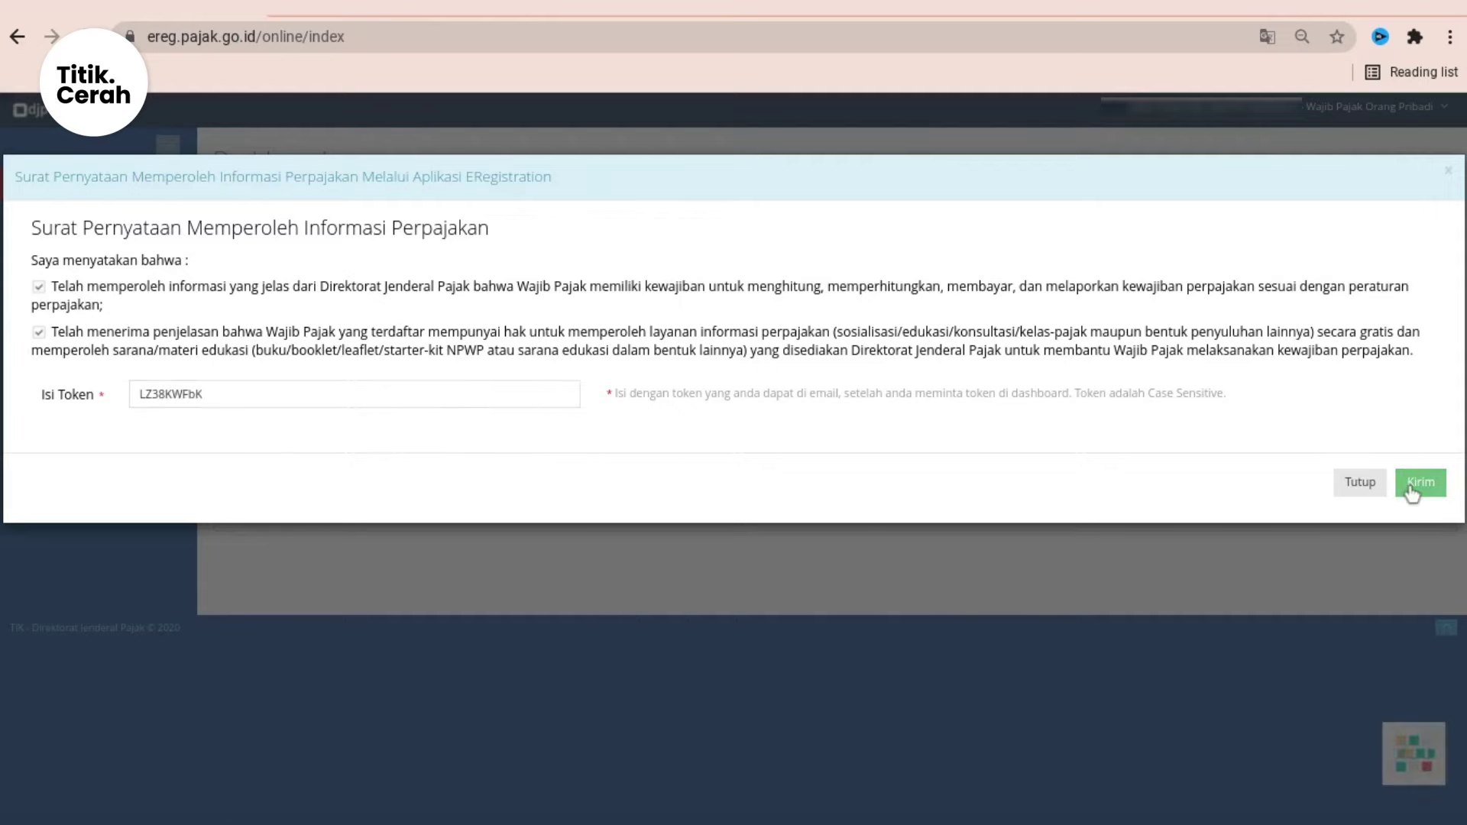